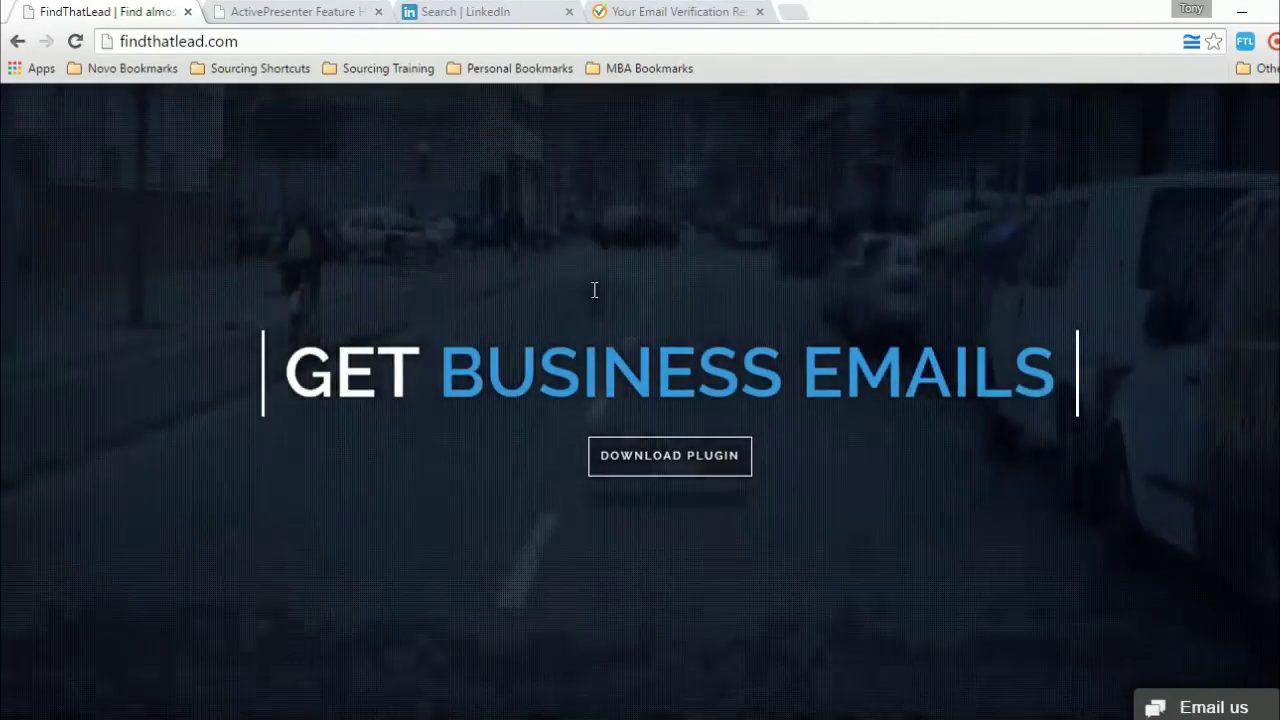
- Review the How it Works section on the FindThatLead home page
scroll(594, 290, down, 8)
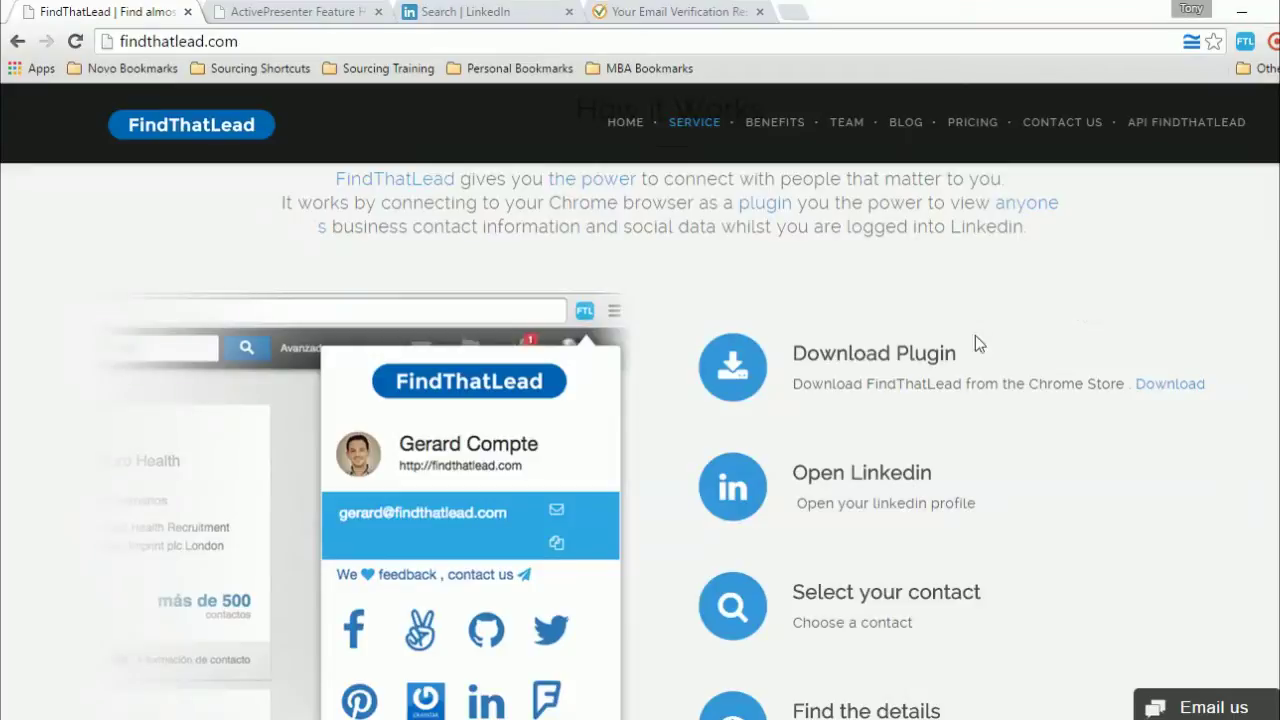
scroll(965, 345, down, 1)
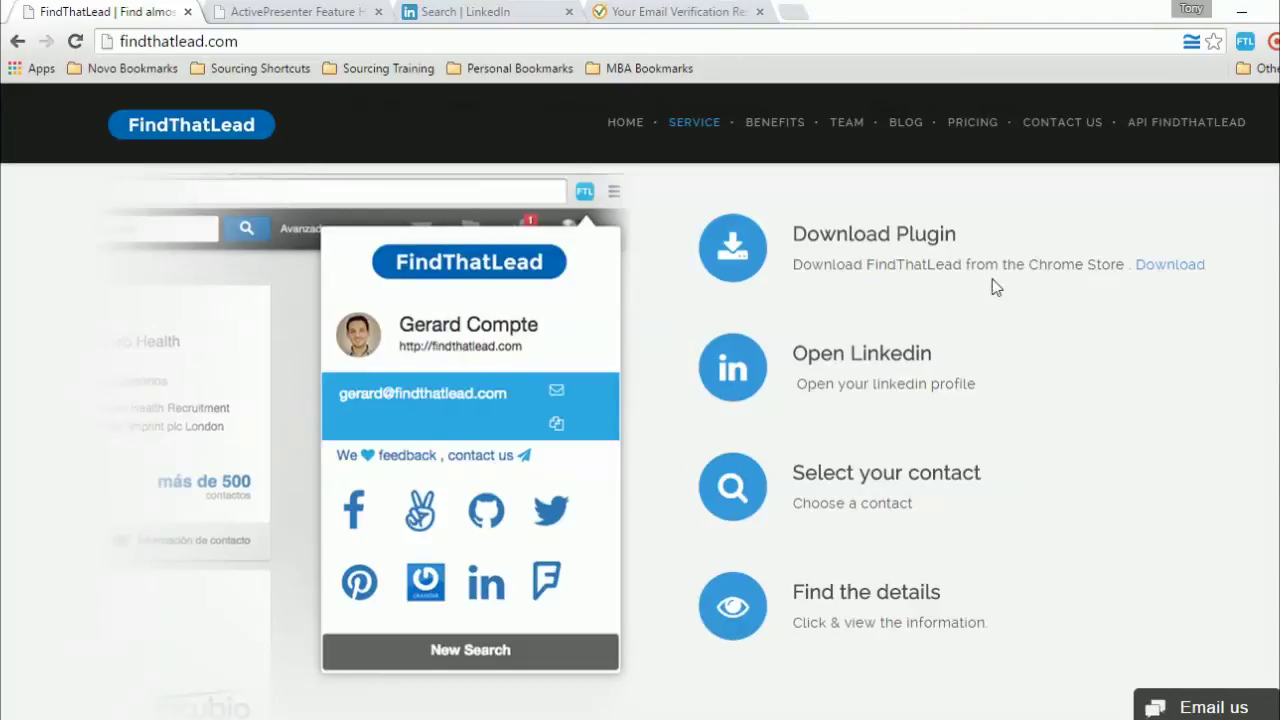
- Compare the Basic, Small, Medium and Large plans in FindThatLead's pricing section, checking search limits, features and prices
click(980, 123)
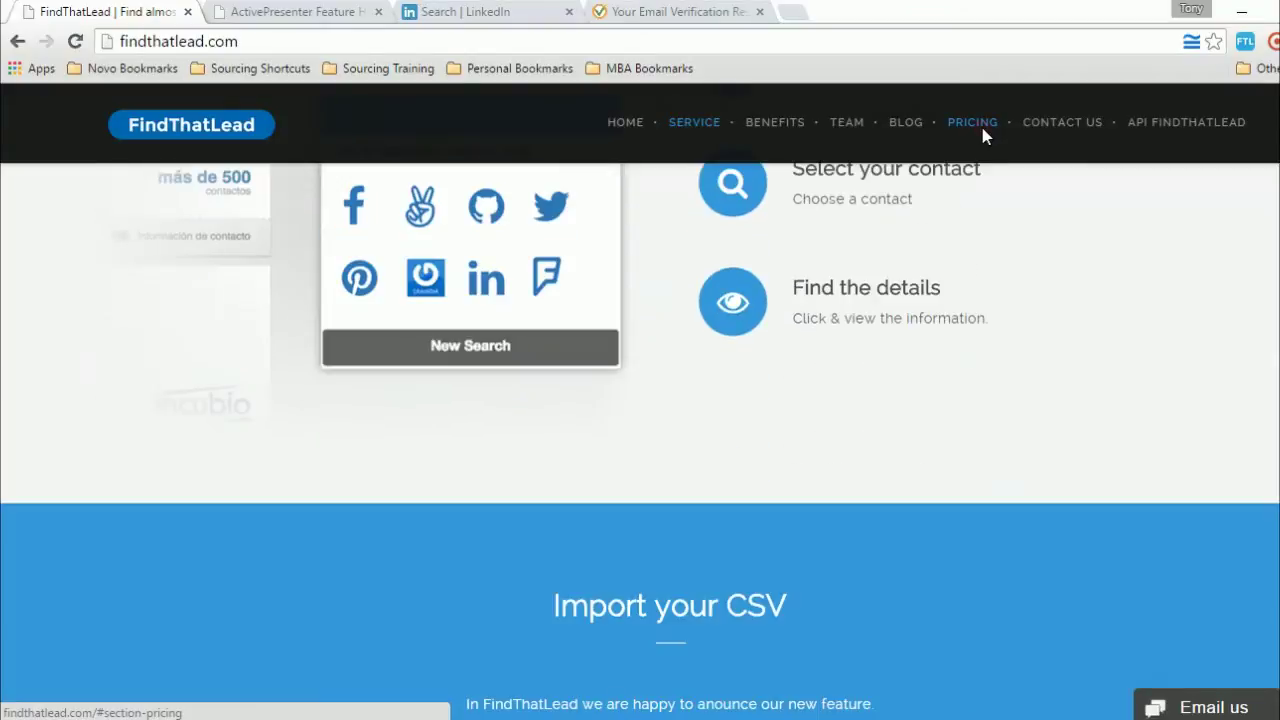
scroll(740, 264, down, 3)
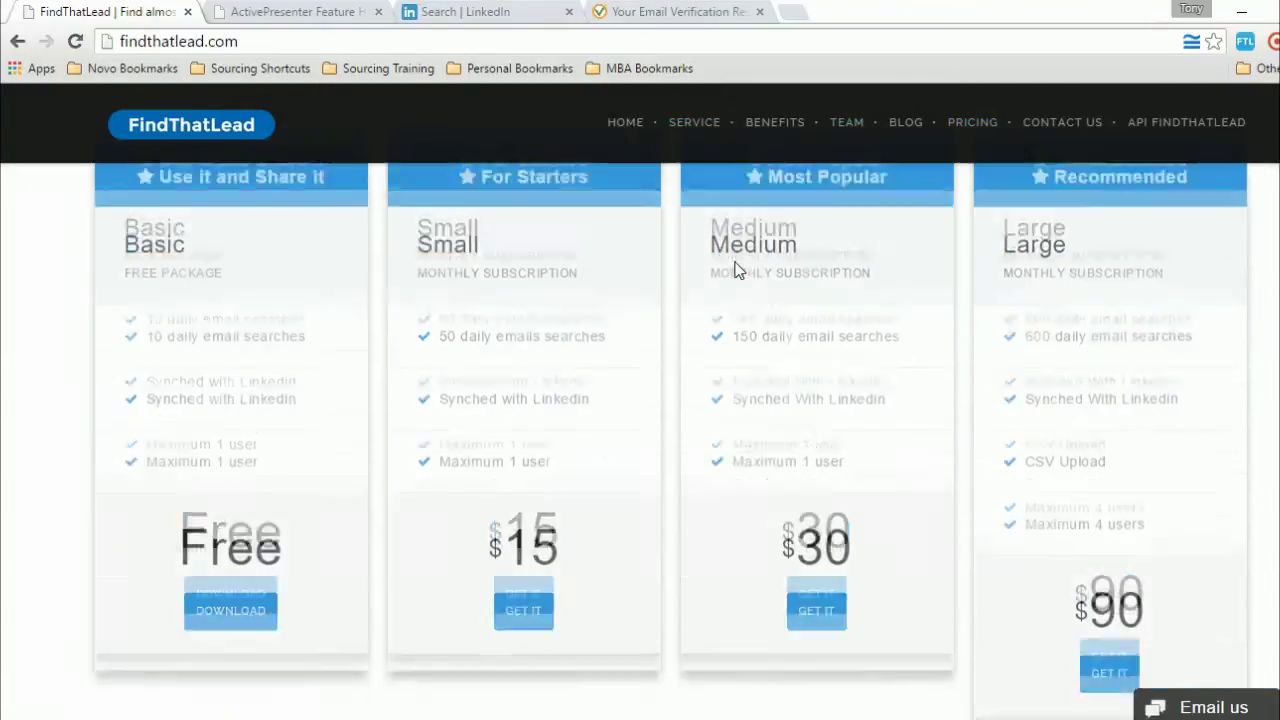
scroll(297, 306, up, 2)
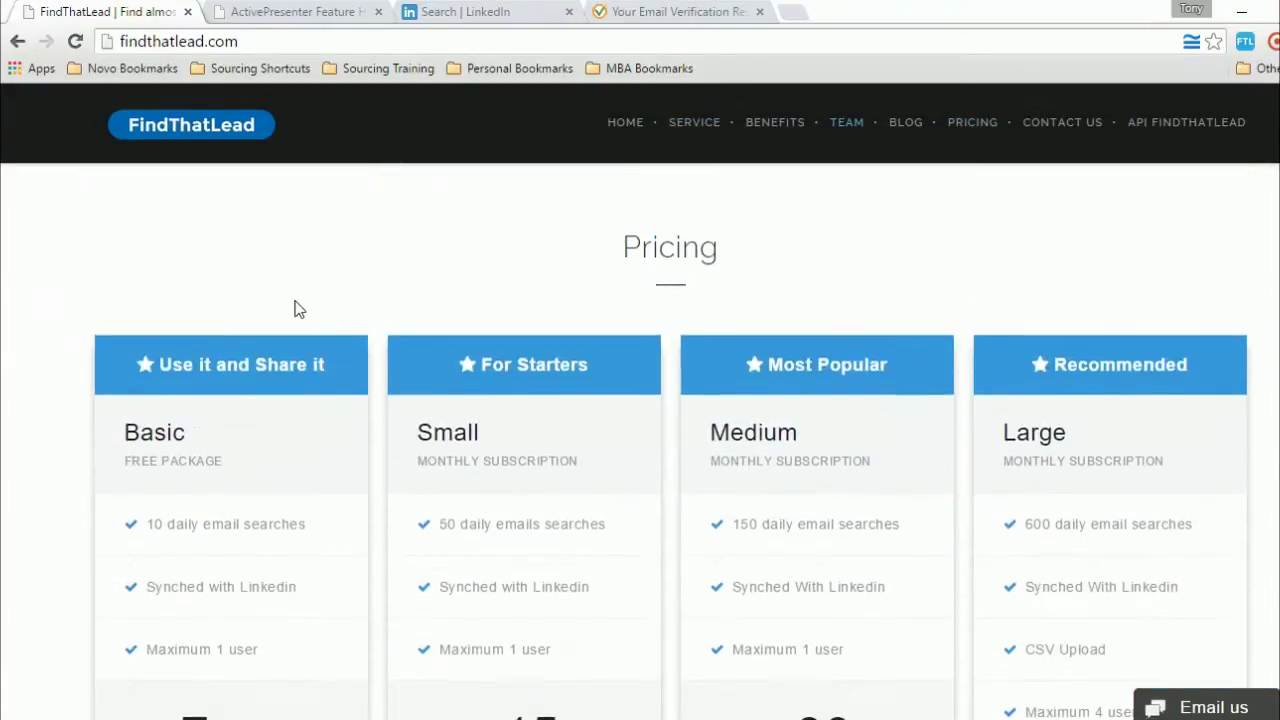
scroll(291, 317, down, 1)
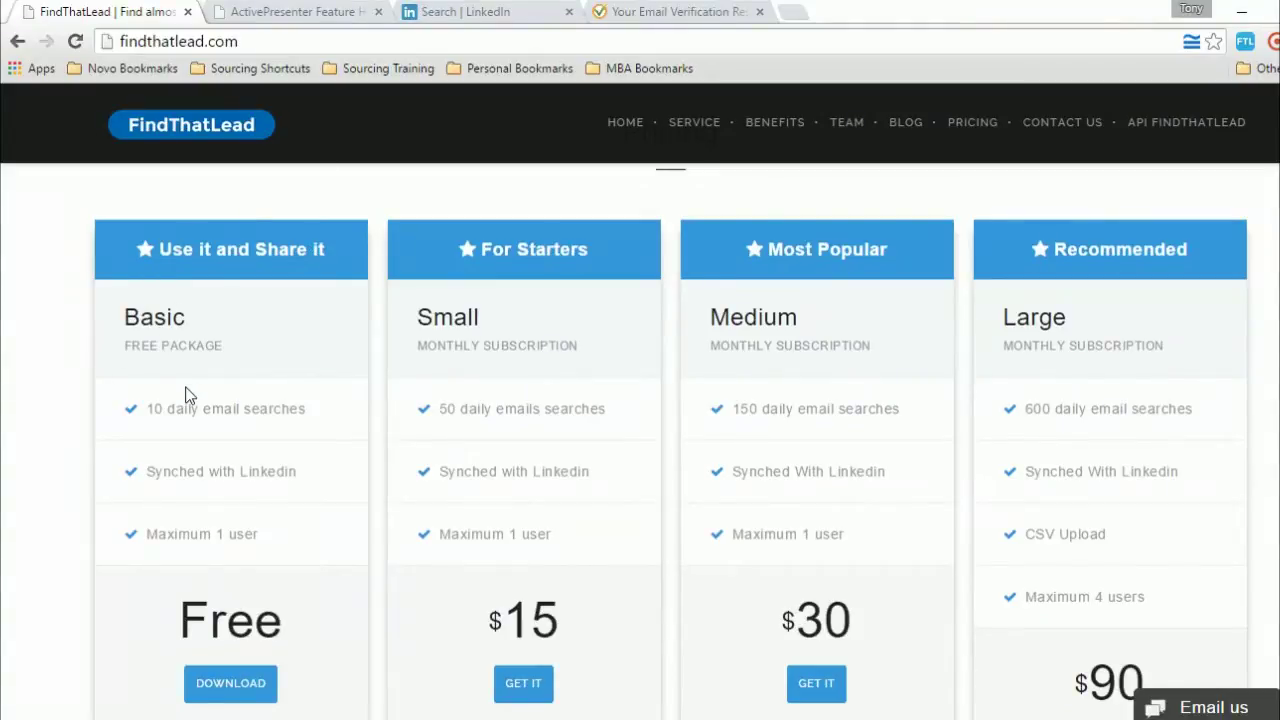
scroll(197, 390, down, 1)
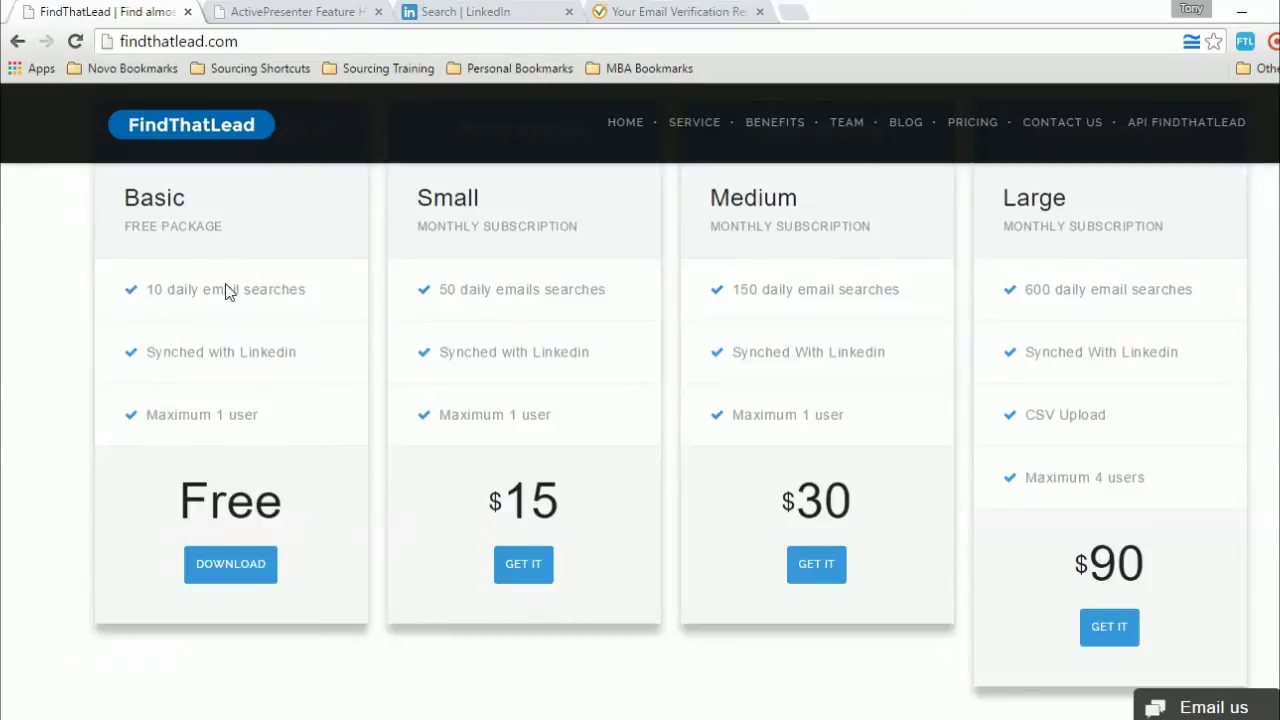
scroll(280, 710, up, 1)
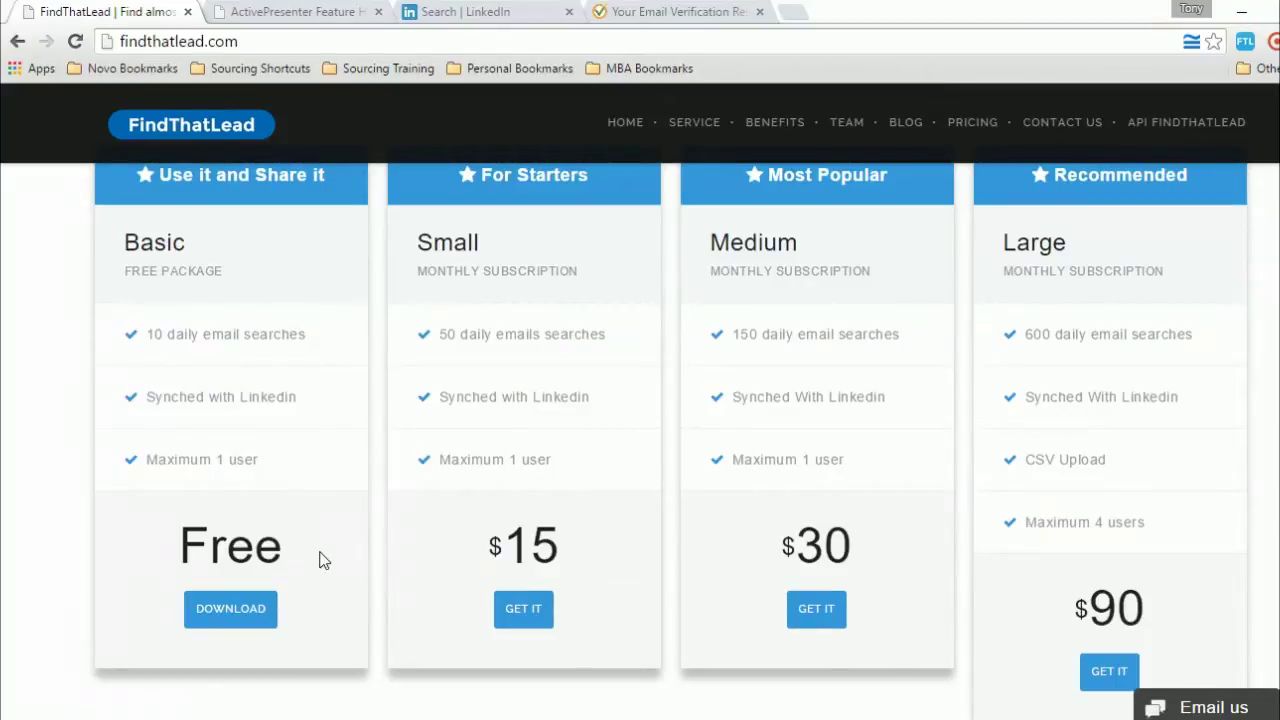
scroll(320, 560, up, 2)
scroll(300, 560, down, 2)
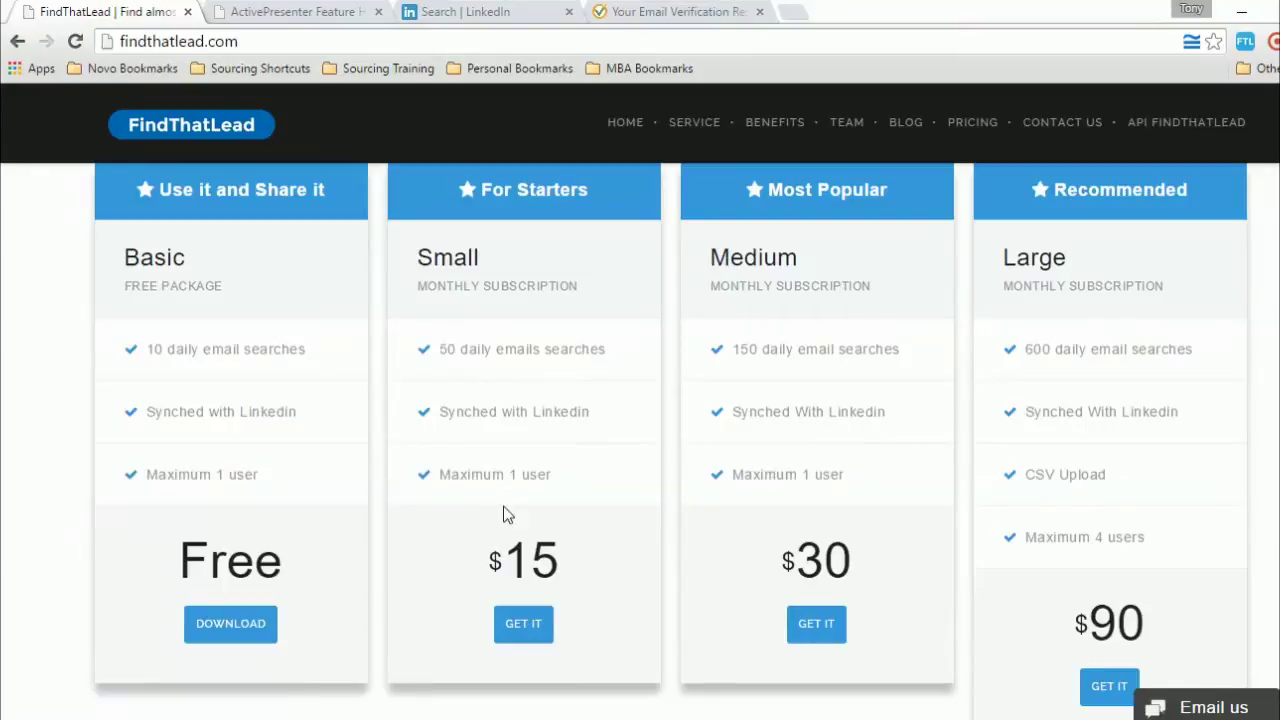
scroll(536, 528, down, 1)
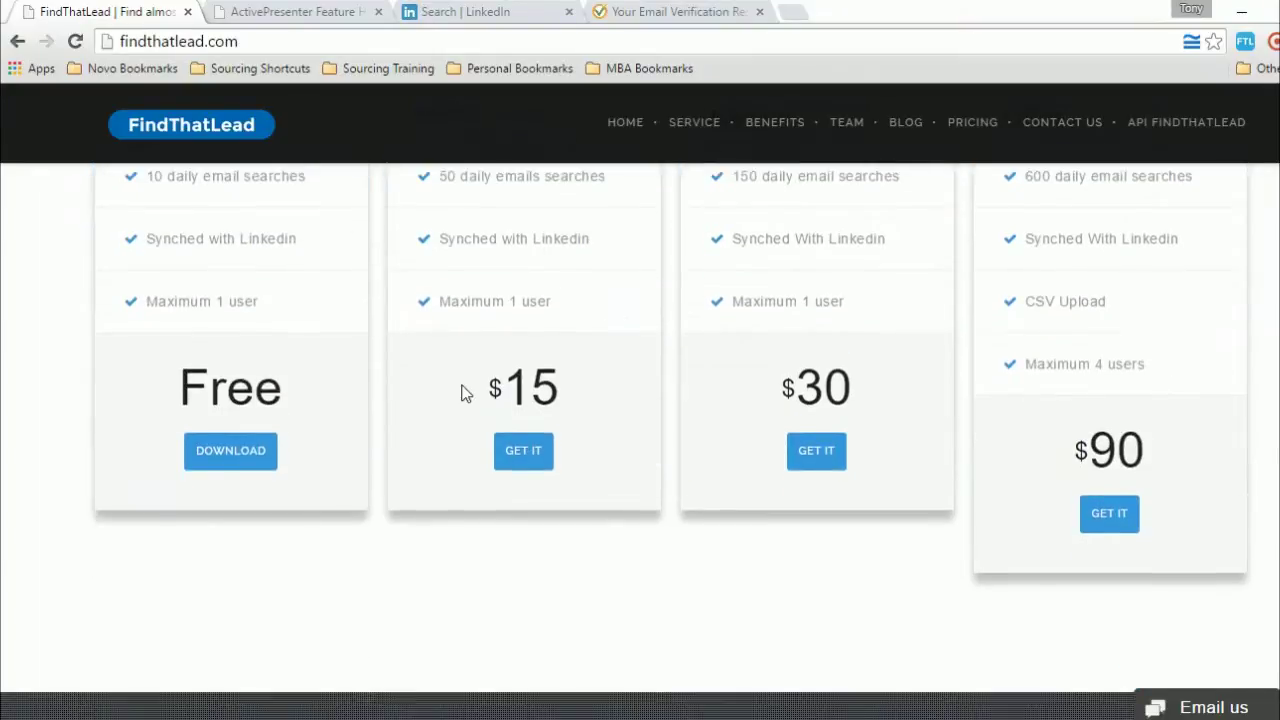
scroll(860, 628, up, 2)
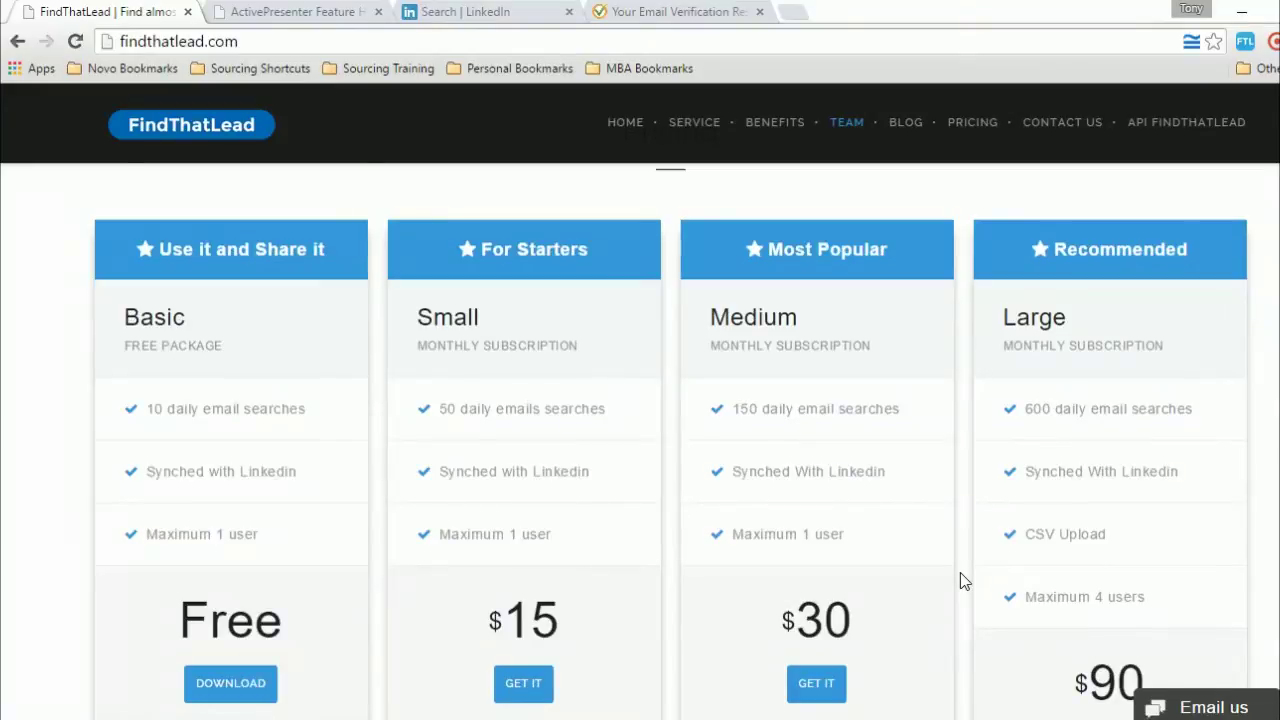
scroll(962, 580, up, 1)
scroll(962, 580, down, 2)
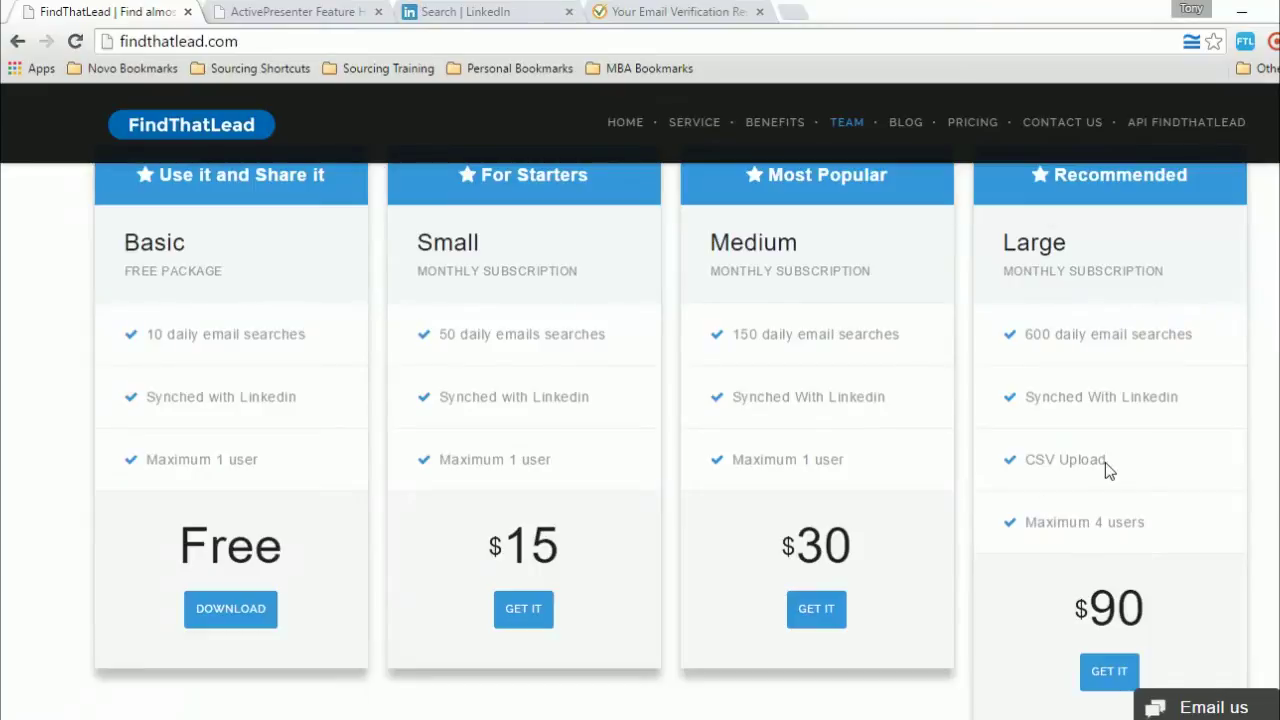
scroll(1100, 460, up, 2)
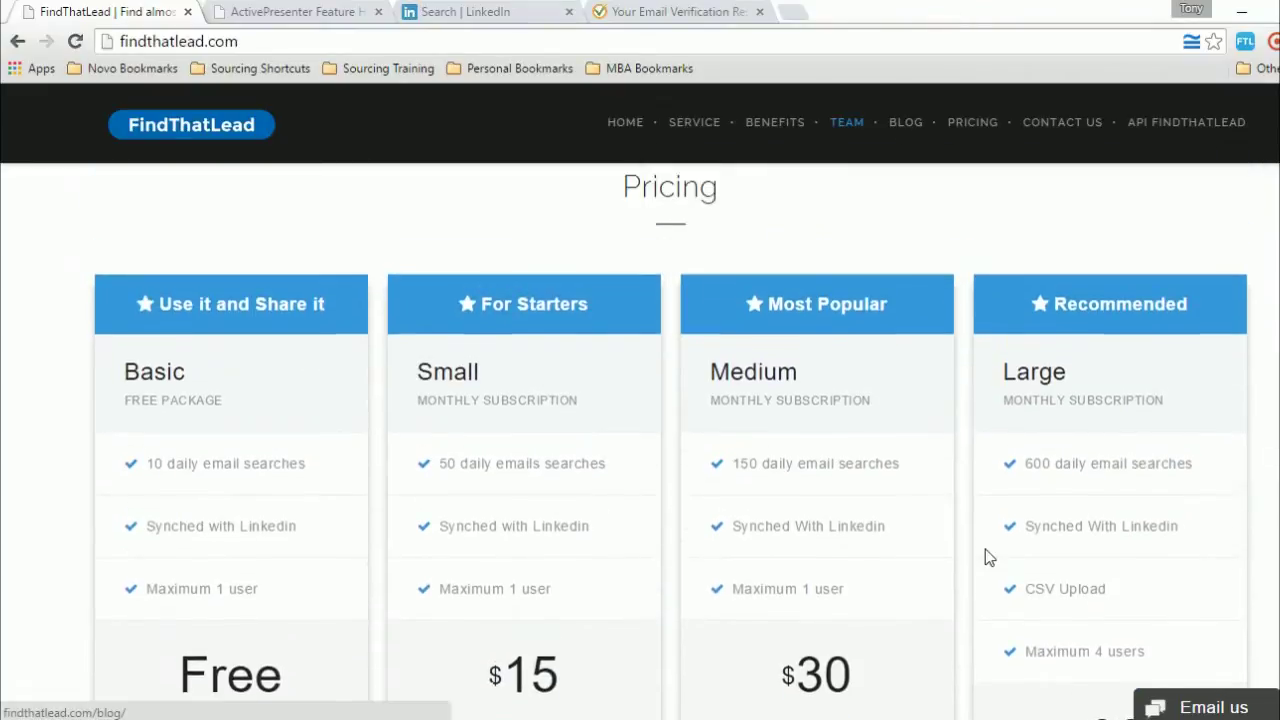
scroll(985, 549, down, 2)
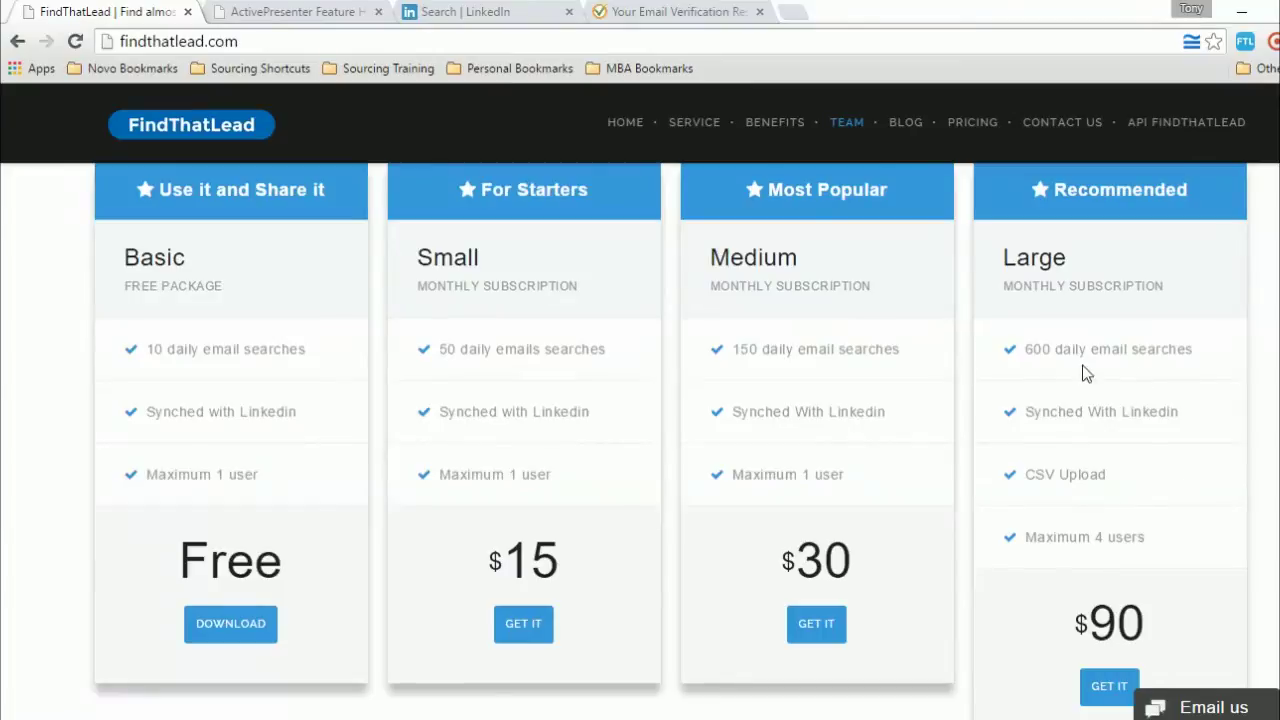
scroll(914, 337, down, 3)
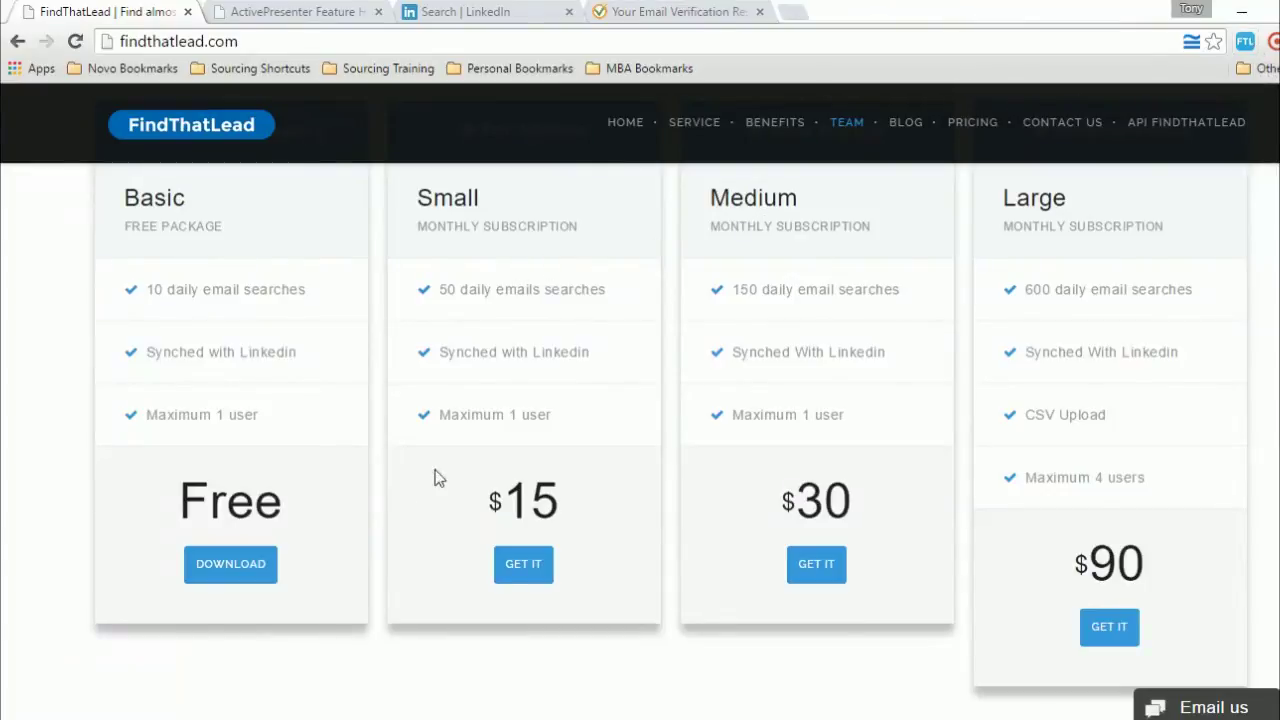
scroll(392, 448, up, 6)
scroll(387, 446, up, 10)
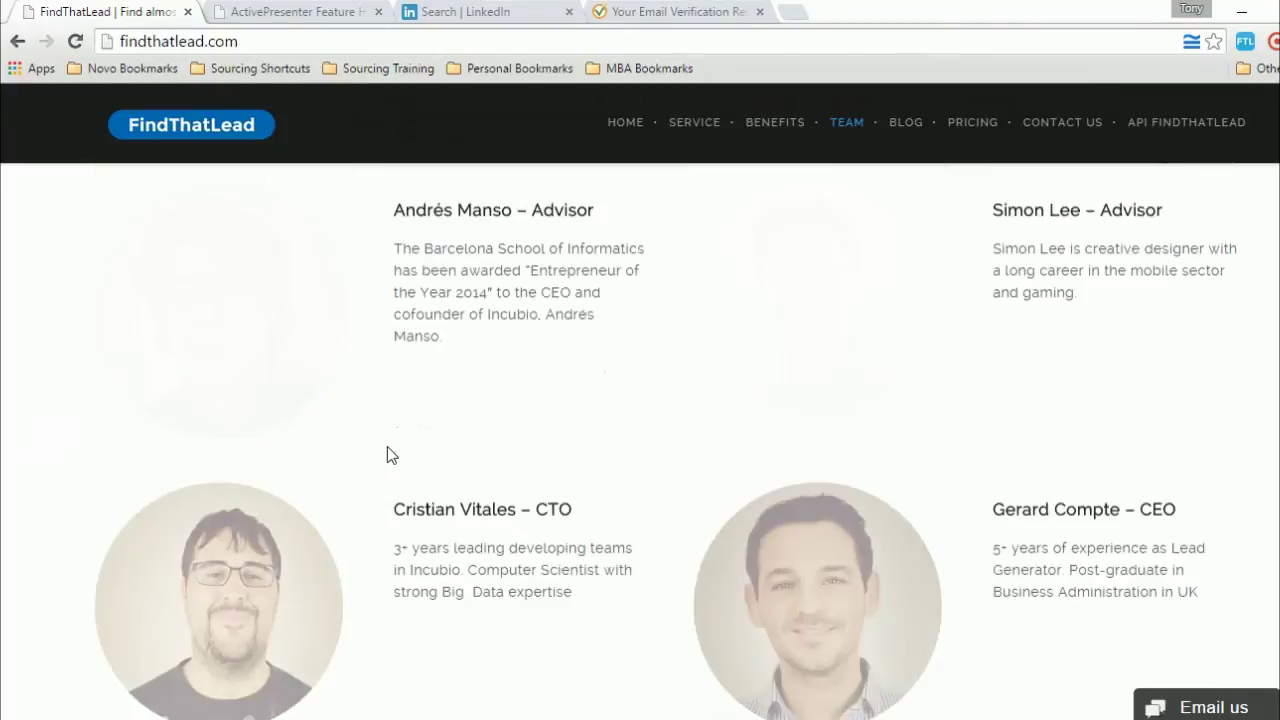
scroll(350, 480, up, 3)
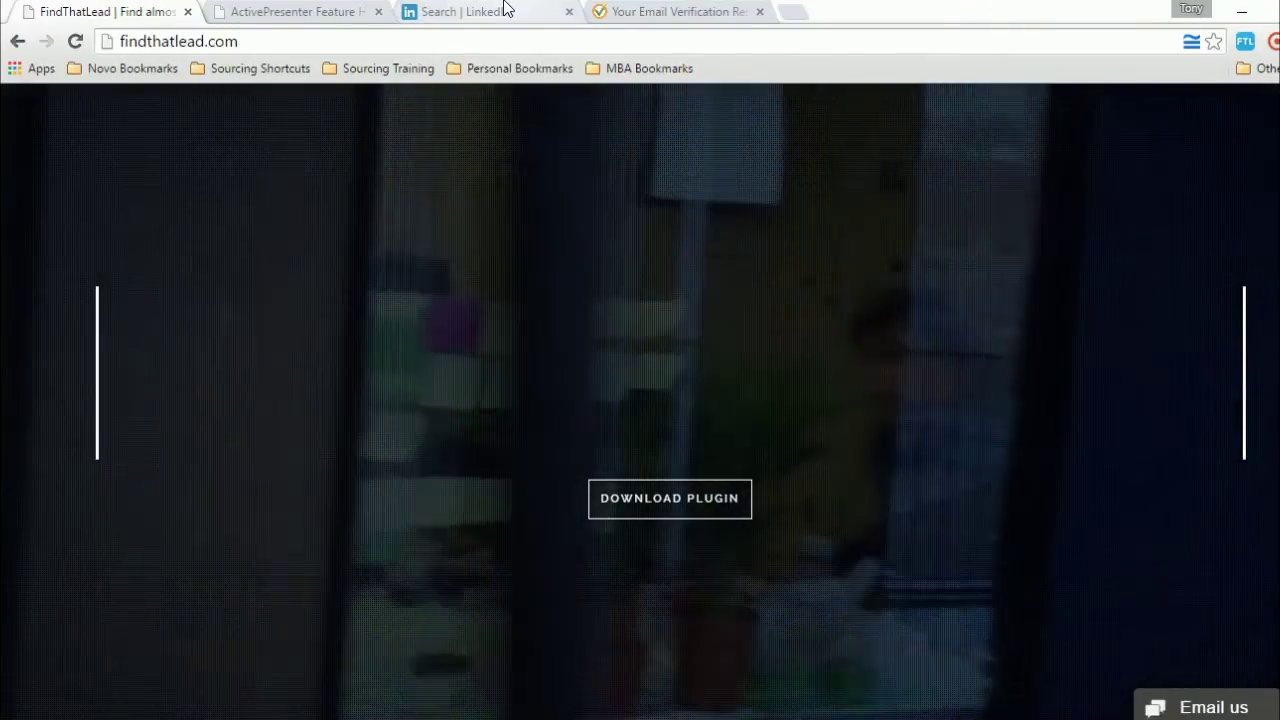
- Switch to the LinkedIn people search results and open the profile of the Adjunct Faculty member at Roosevelt University
click(505, 8)
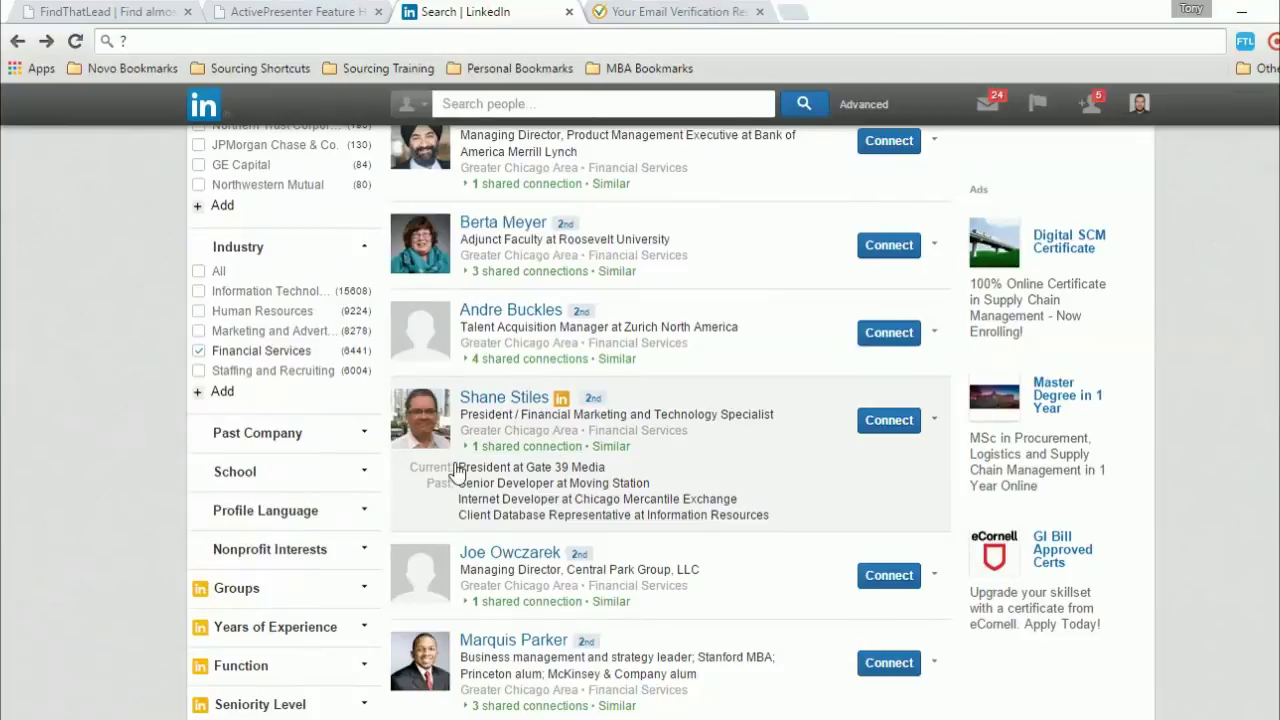
scroll(190, 455, up, 6)
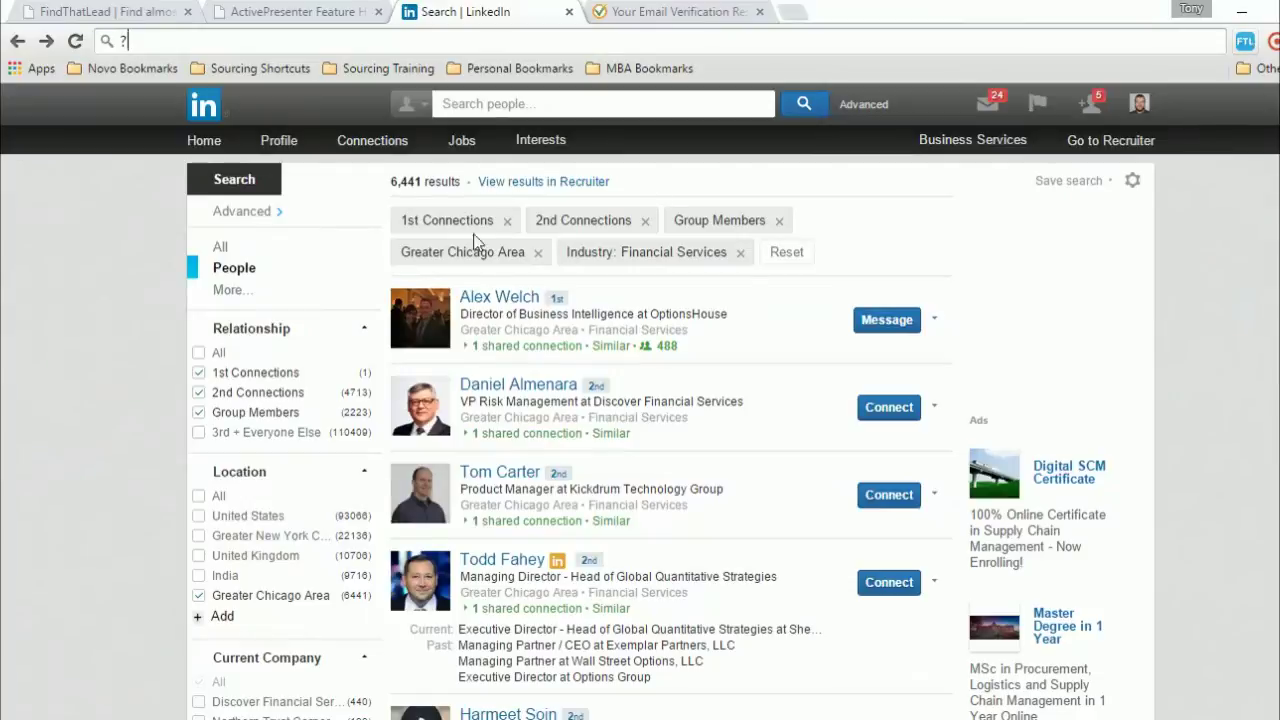
scroll(556, 400, down, 1)
scroll(556, 400, down, 2)
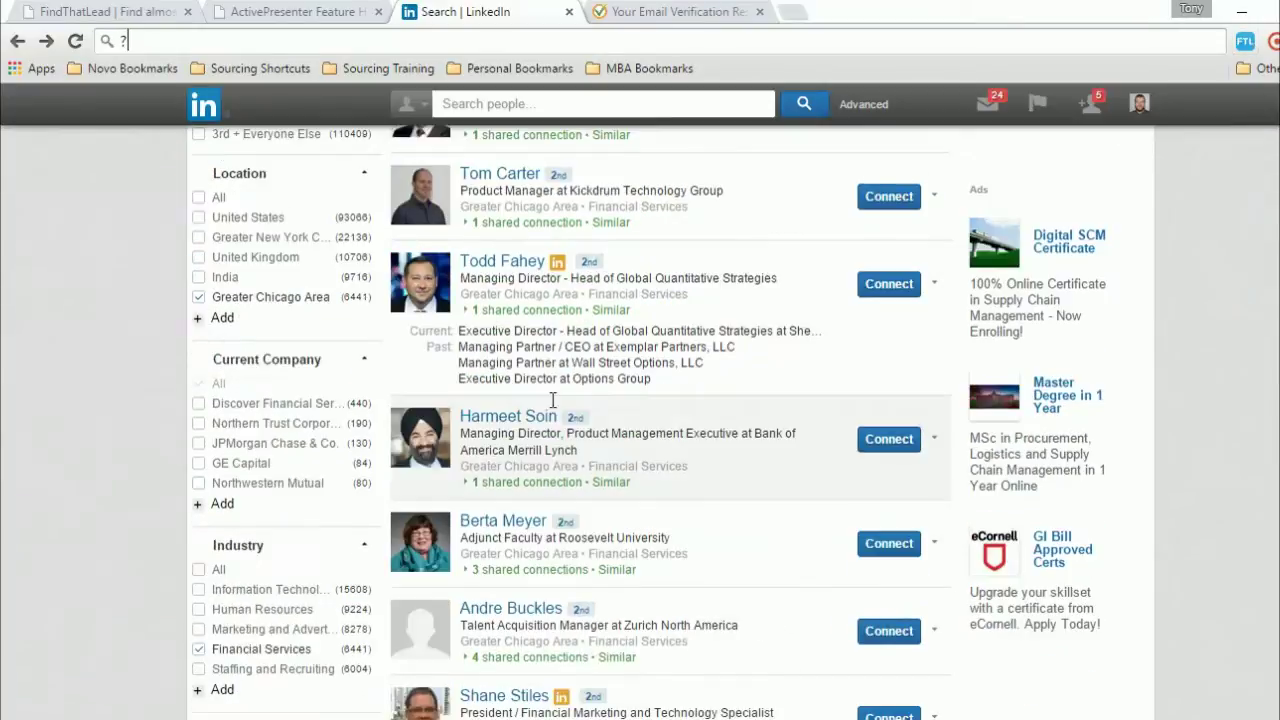
click(481, 521)
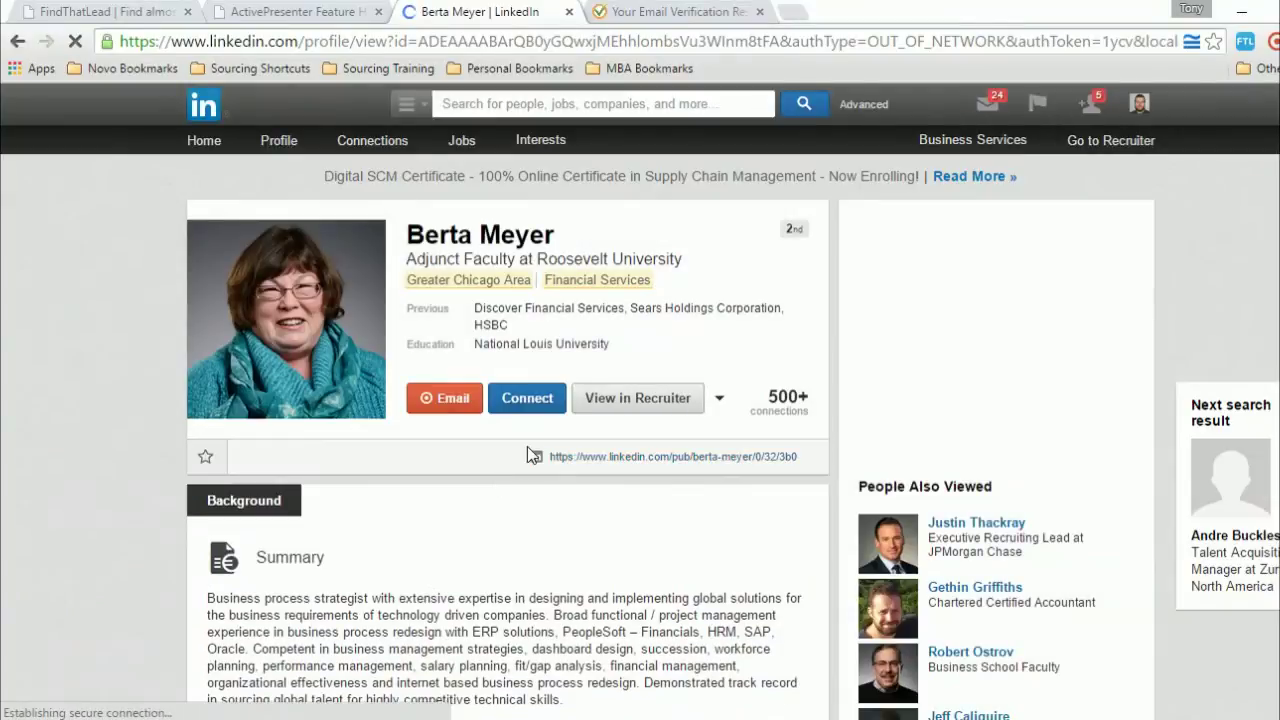
- Skim the profile's background and look up this contact's email with the FindThatLead plugin
scroll(525, 428, down, 1)
scroll(525, 428, down, 4)
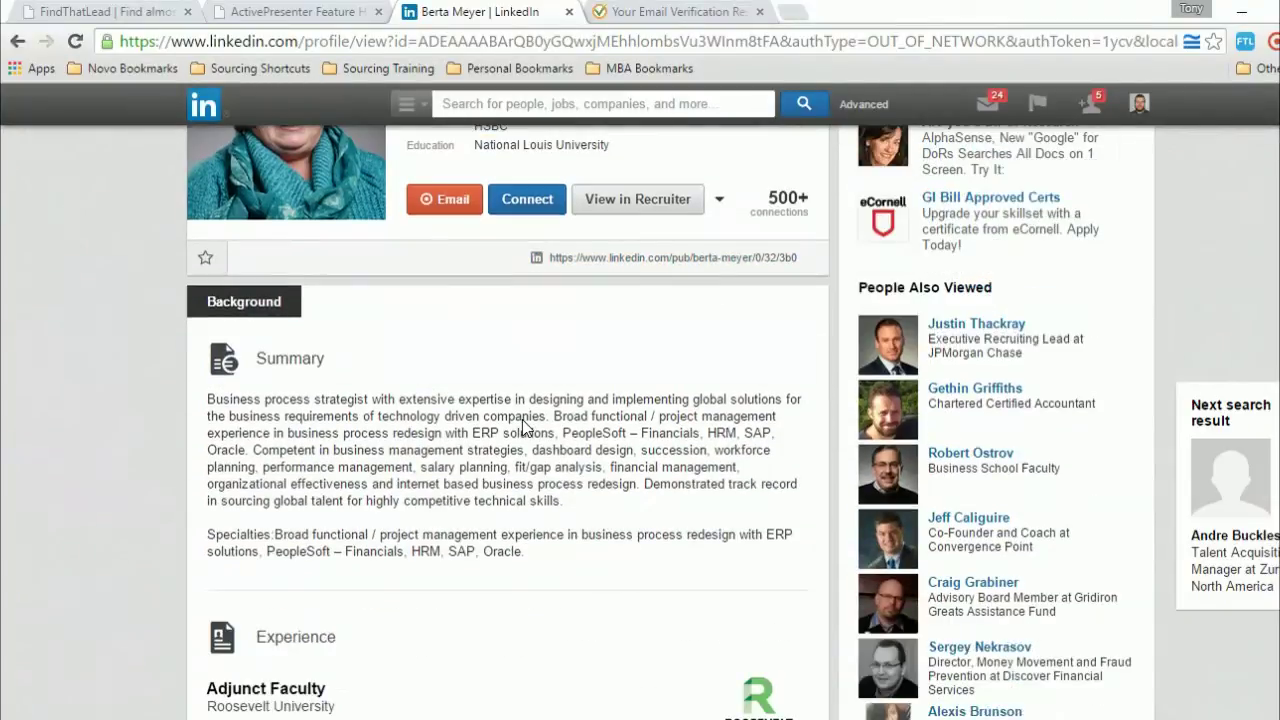
scroll(525, 428, up, 5)
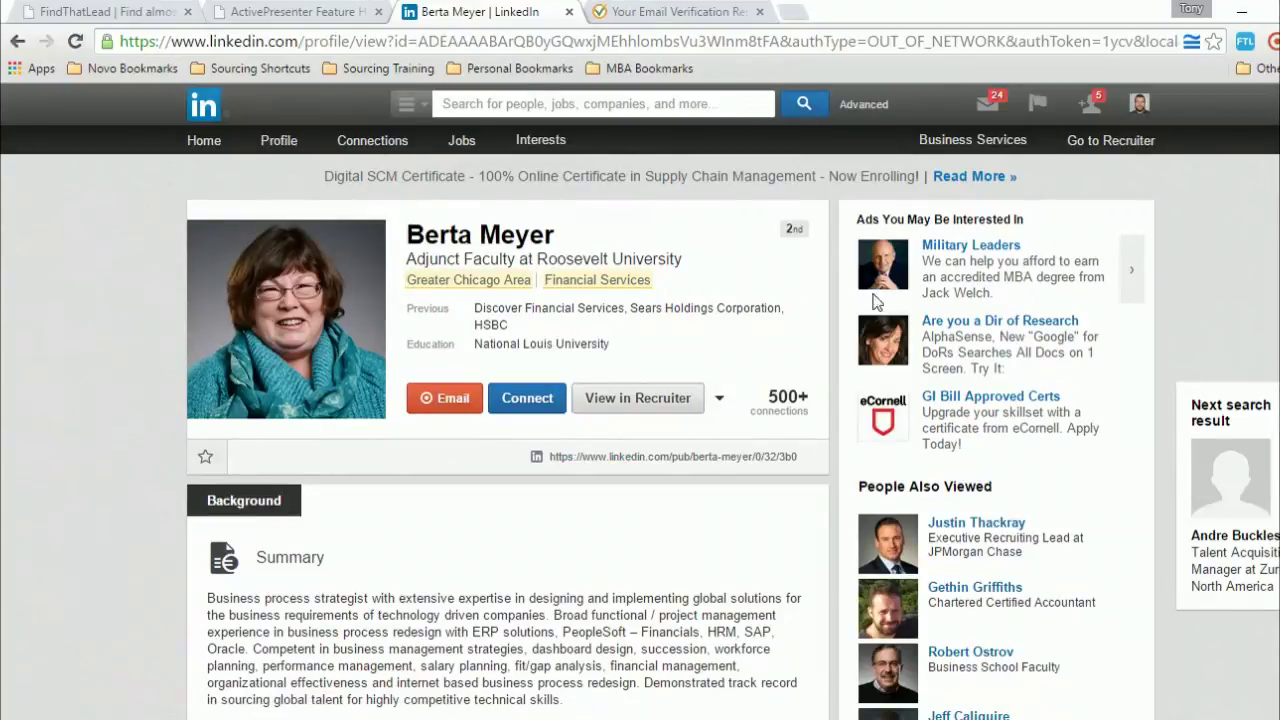
click(1245, 43)
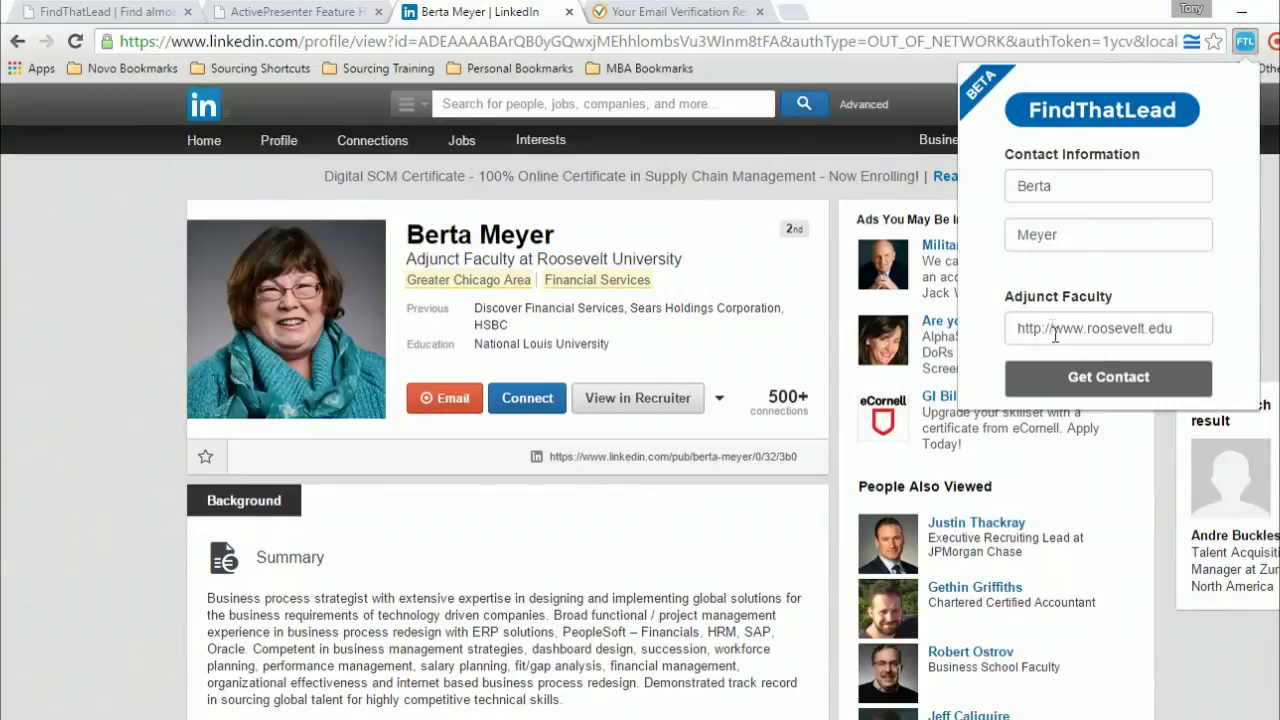
click(1151, 376)
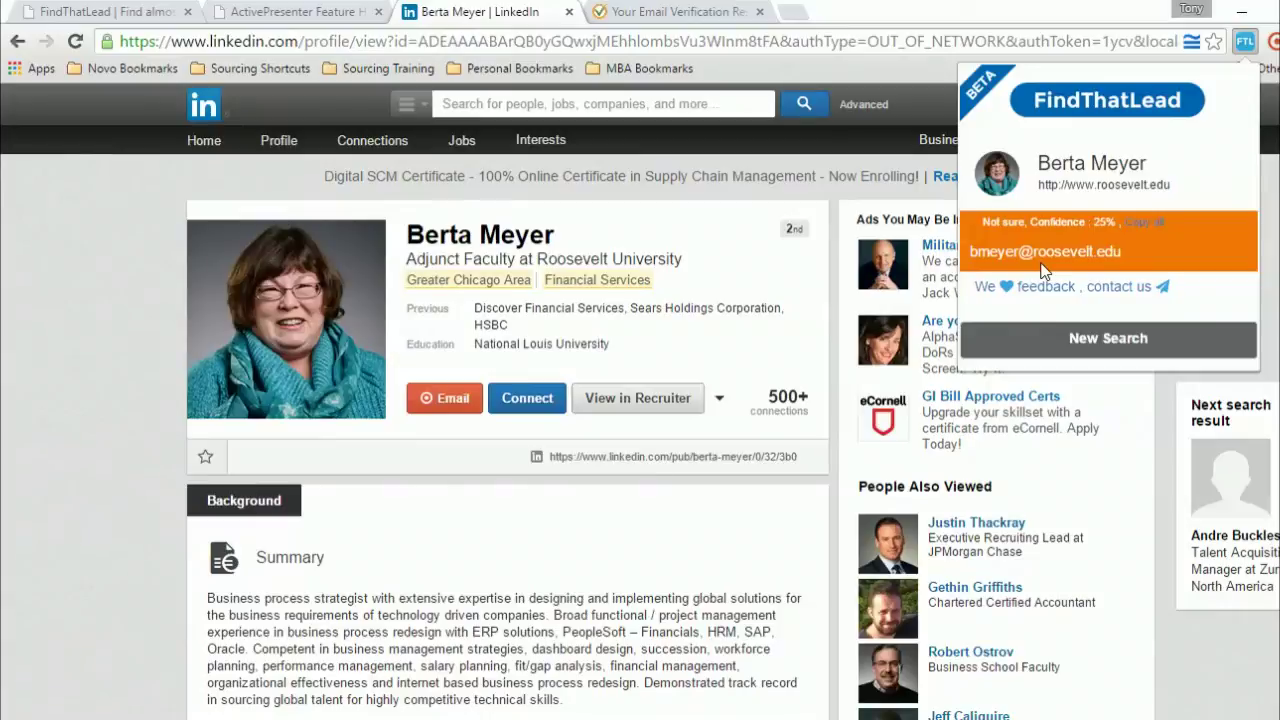
- Copy the email address found by the plugin and check its verification result on verifyemailaddress.com
right_click(1045, 253)
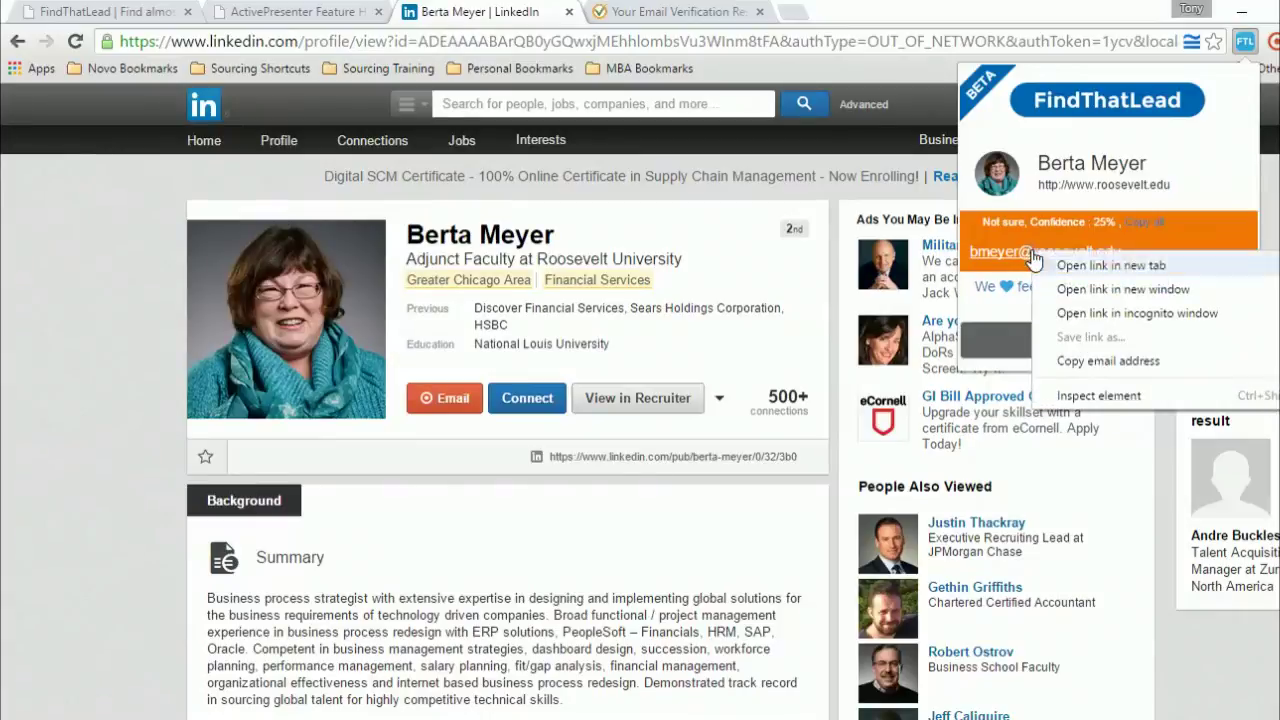
click(1097, 360)
click(690, 11)
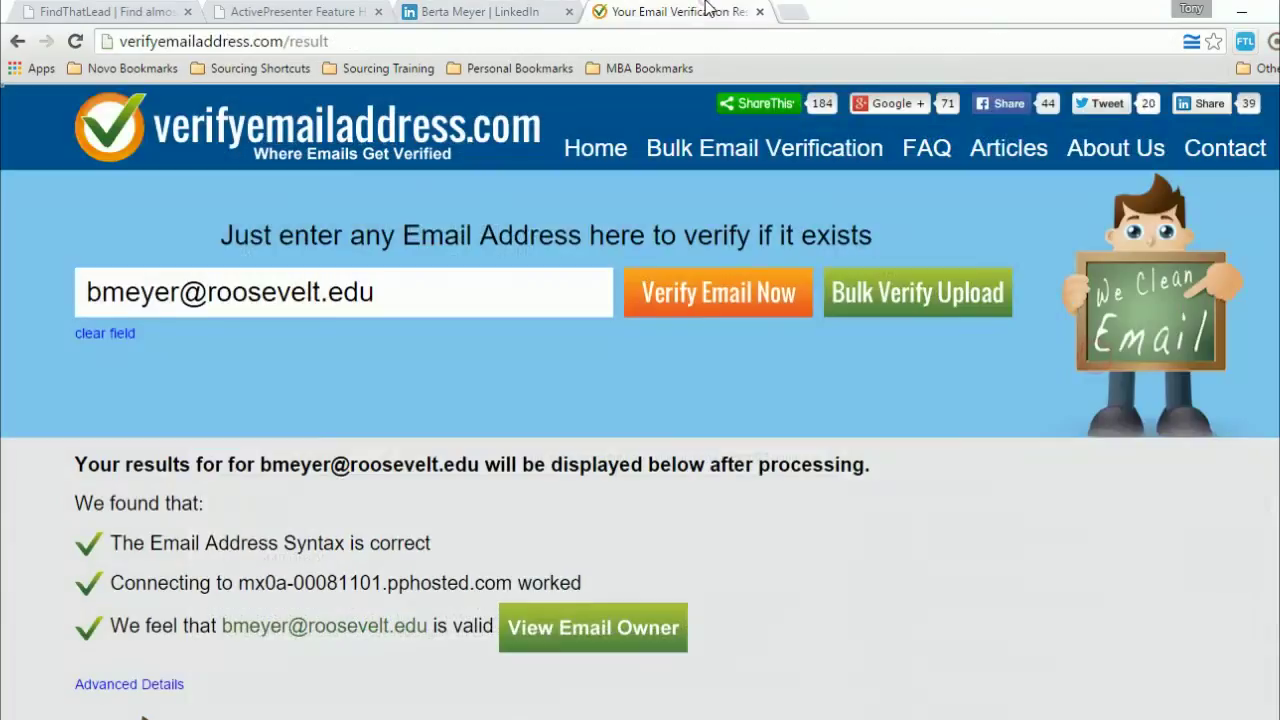
click(414, 279)
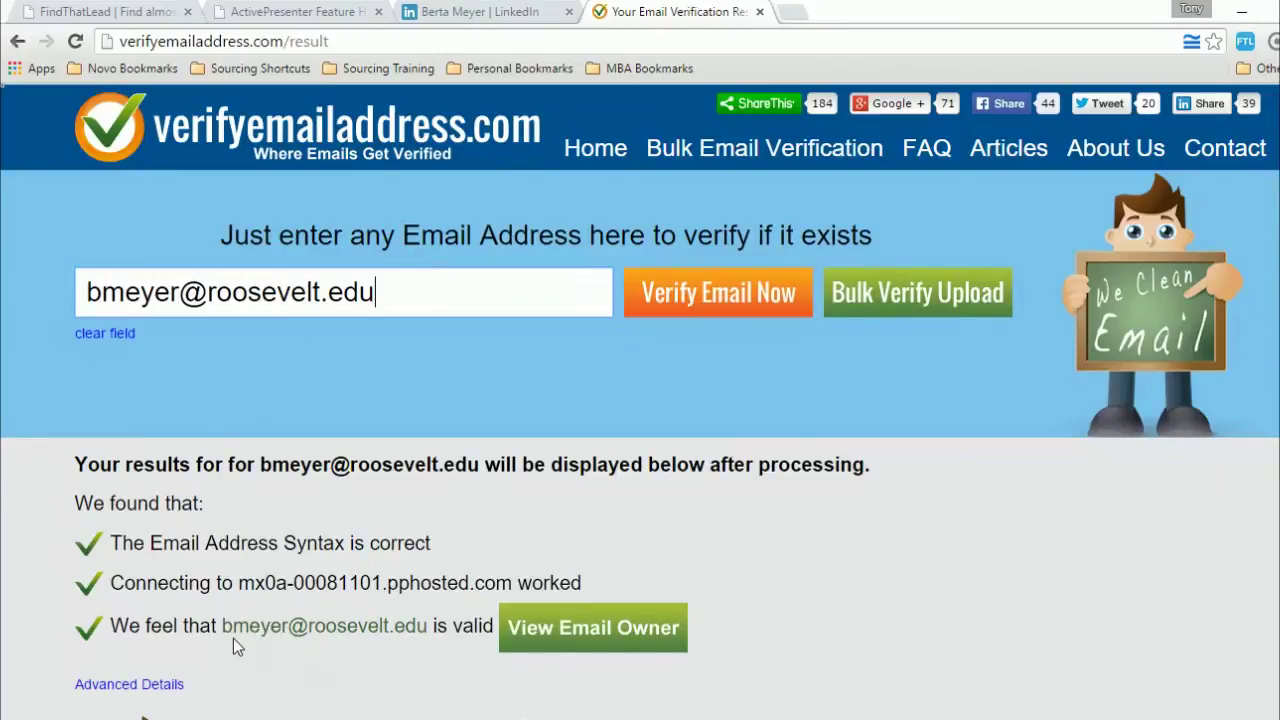
- Return to the LinkedIn search results and open the profile of the Talent Acquisition Manager at Zurich North America
key(ctrl+shift+Tab)
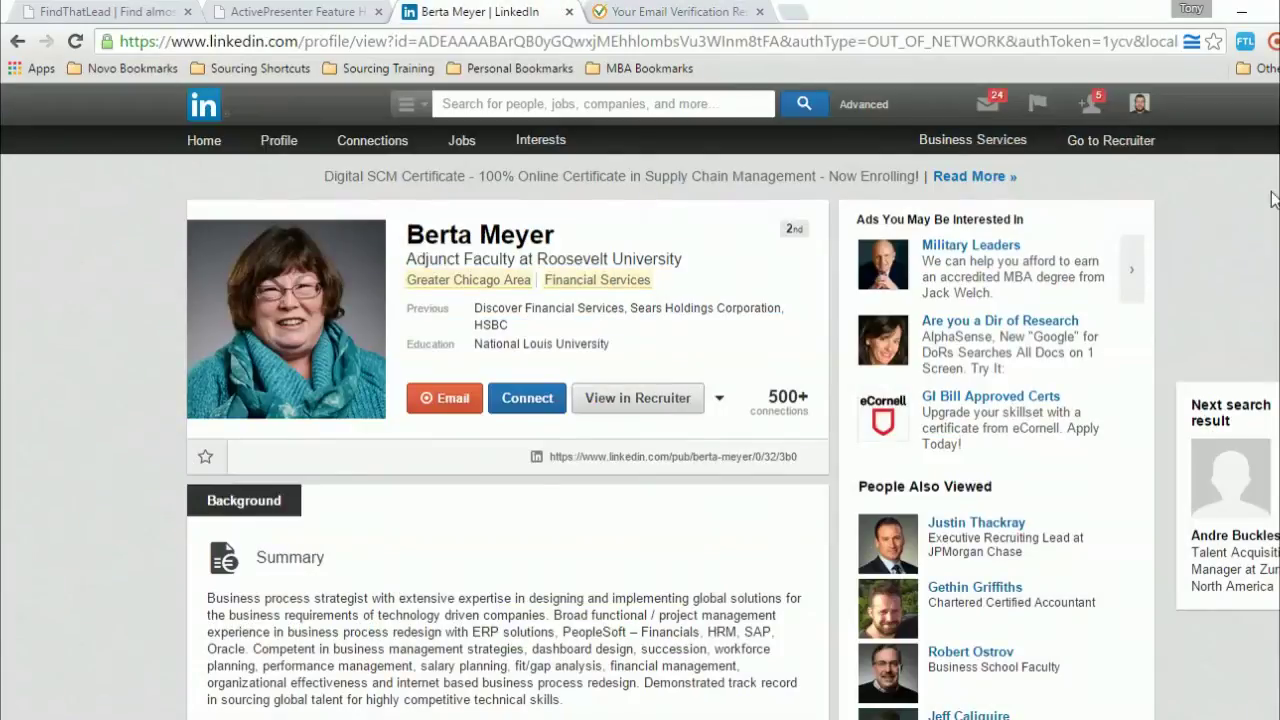
click(17, 44)
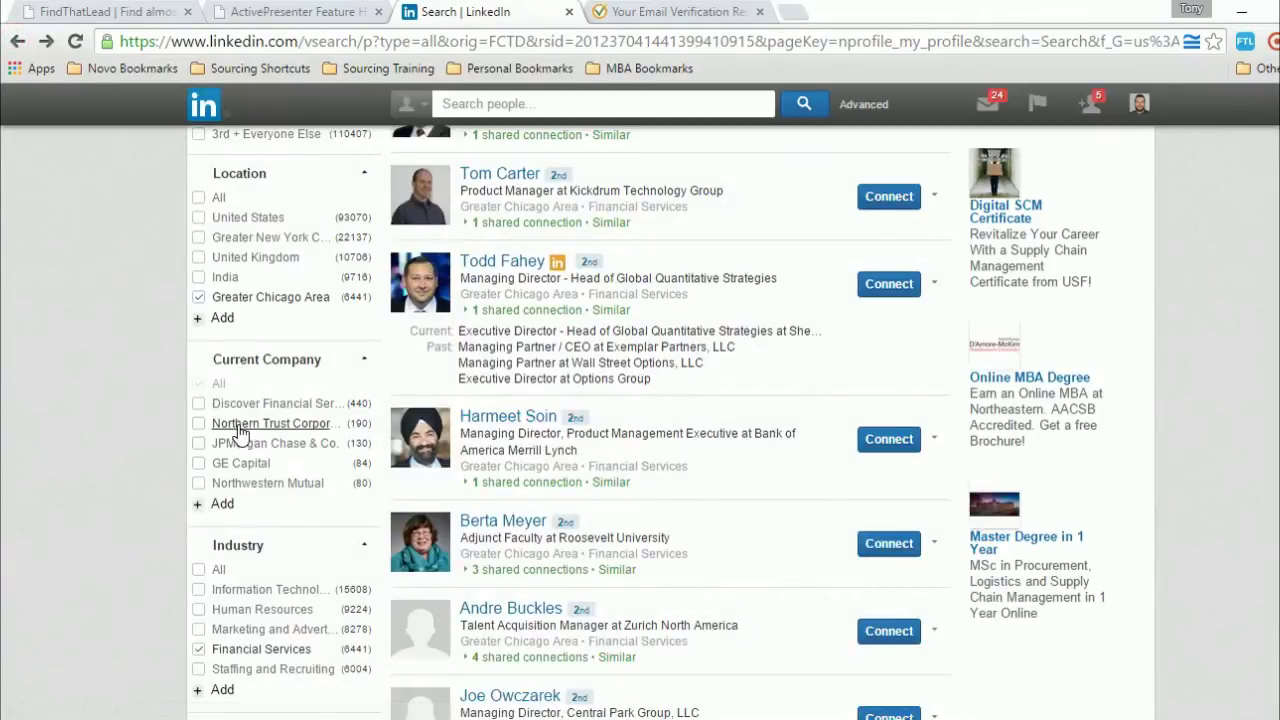
scroll(237, 432, down, 1)
scroll(237, 432, down, 1)
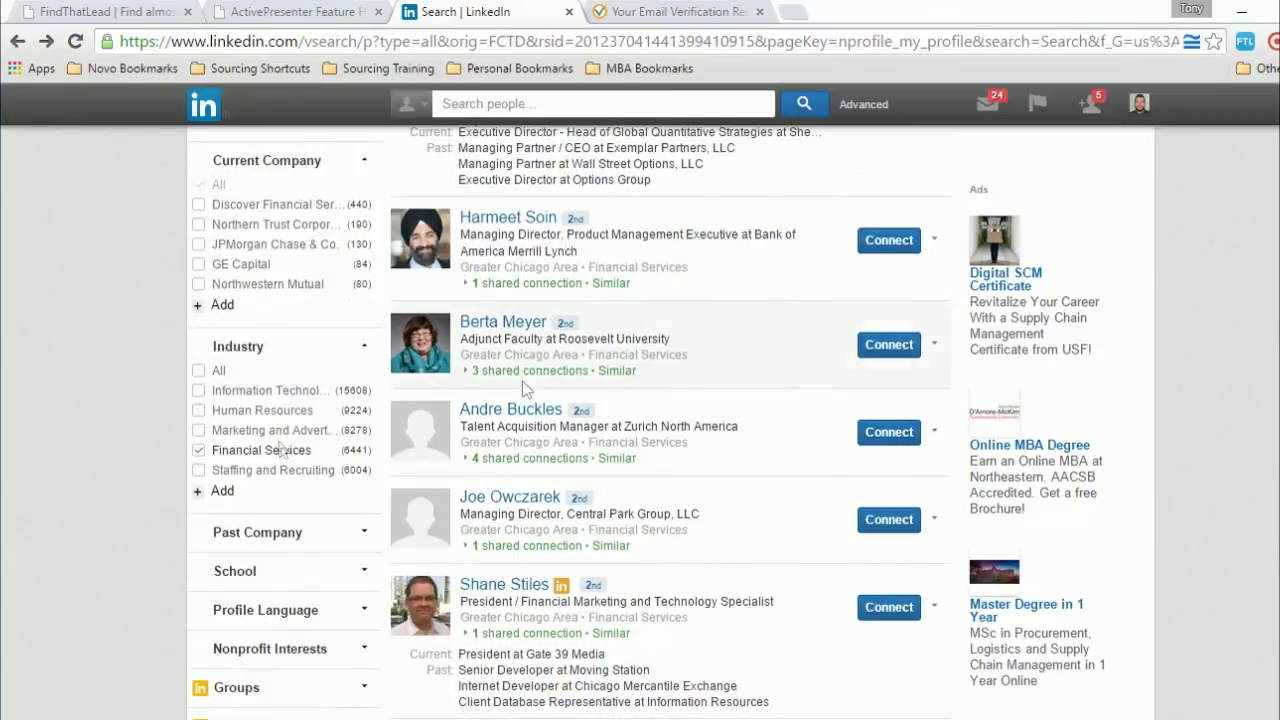
click(510, 413)
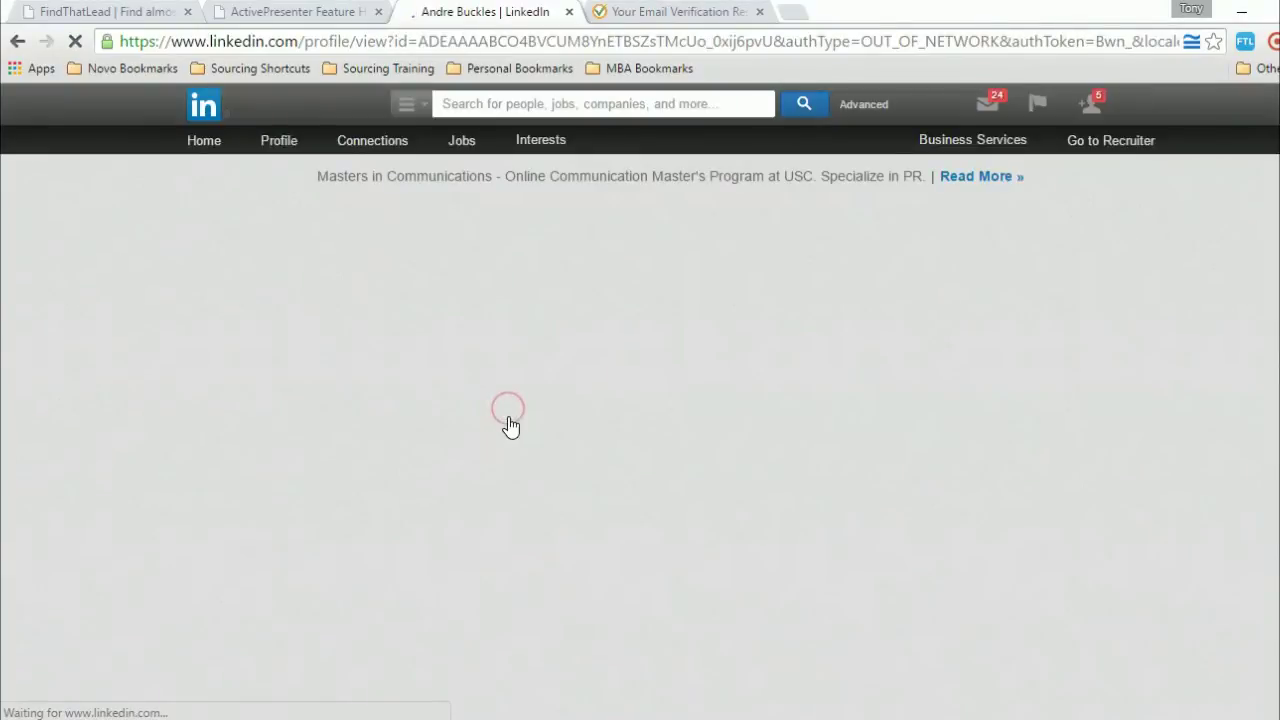
- Look up this contact's email with the FindThatLead plugin and copy the address it finds
click(1245, 42)
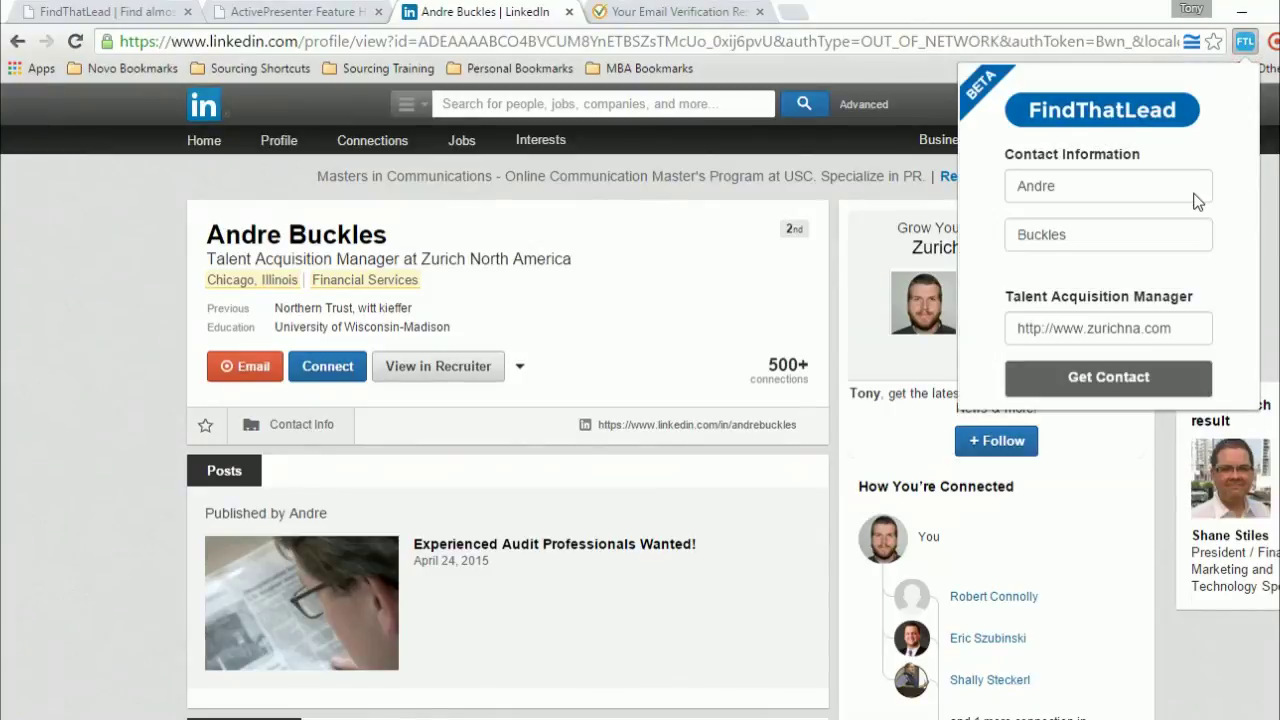
click(1105, 386)
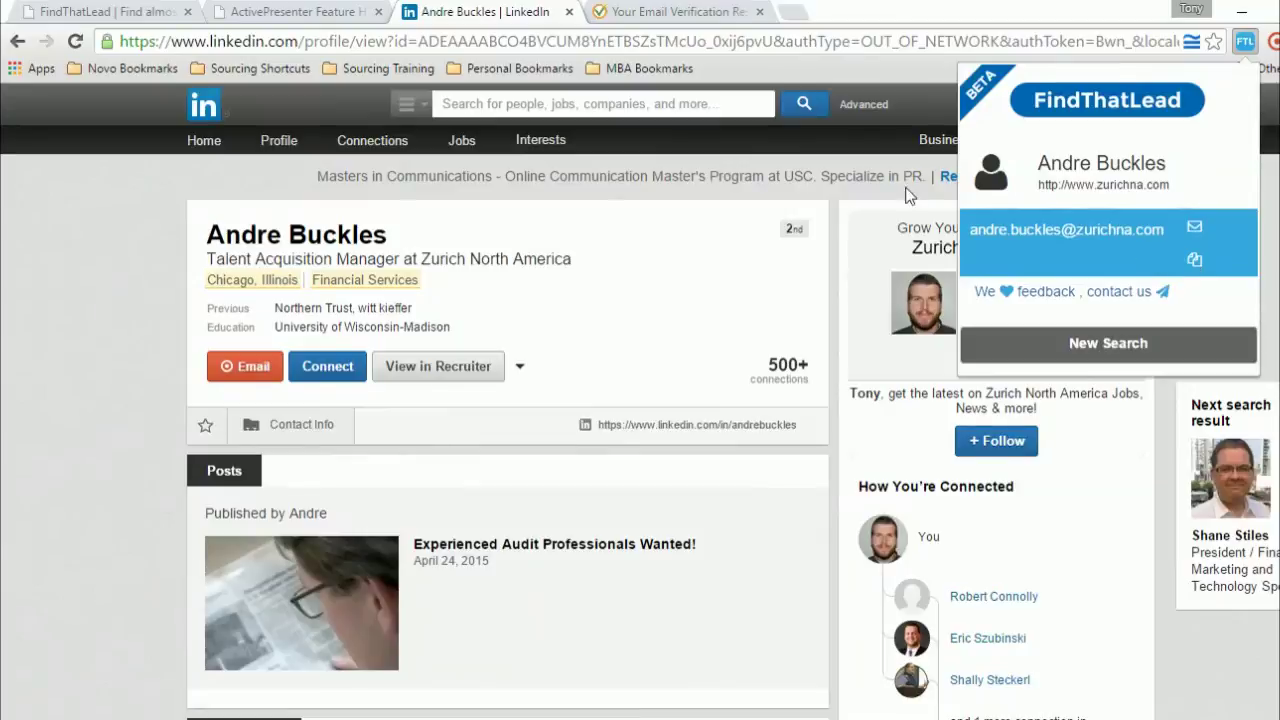
right_click(1066, 237)
click(1140, 345)
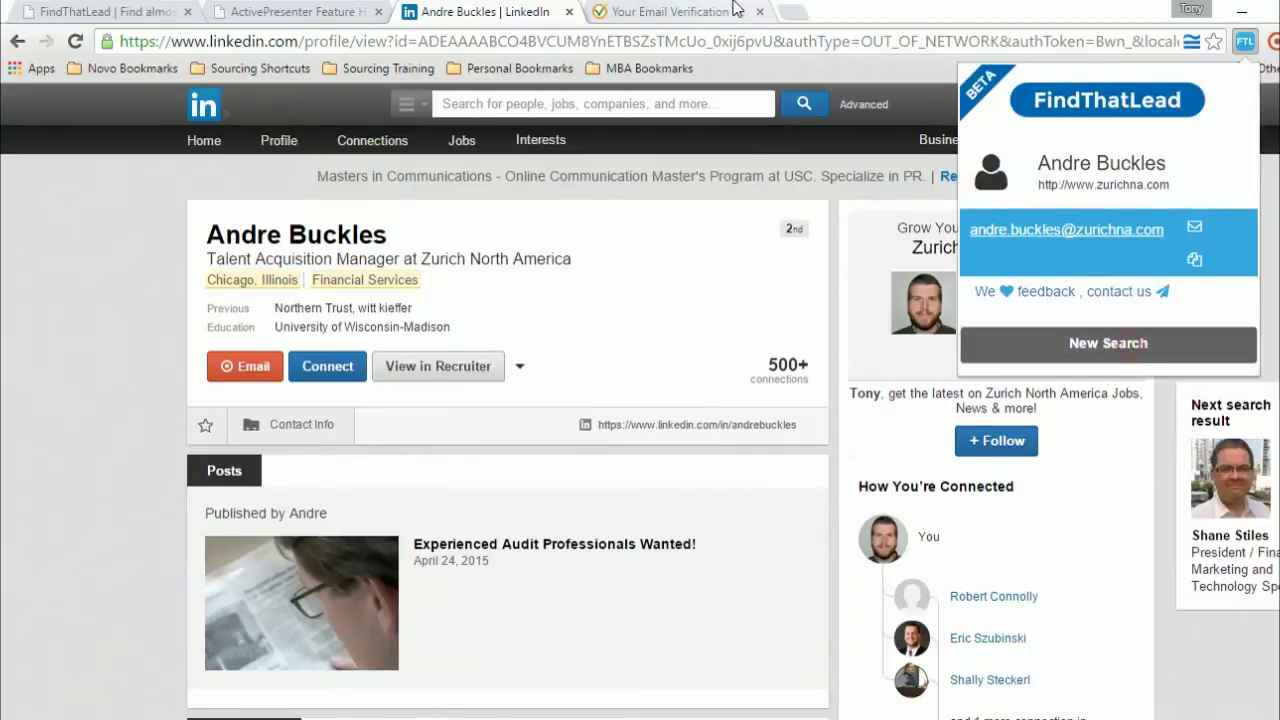
- Replace the address on verifyemailaddress.com with the copied email, verify it, and return to the LinkedIn profile
click(675, 12)
key(ctrl+a)
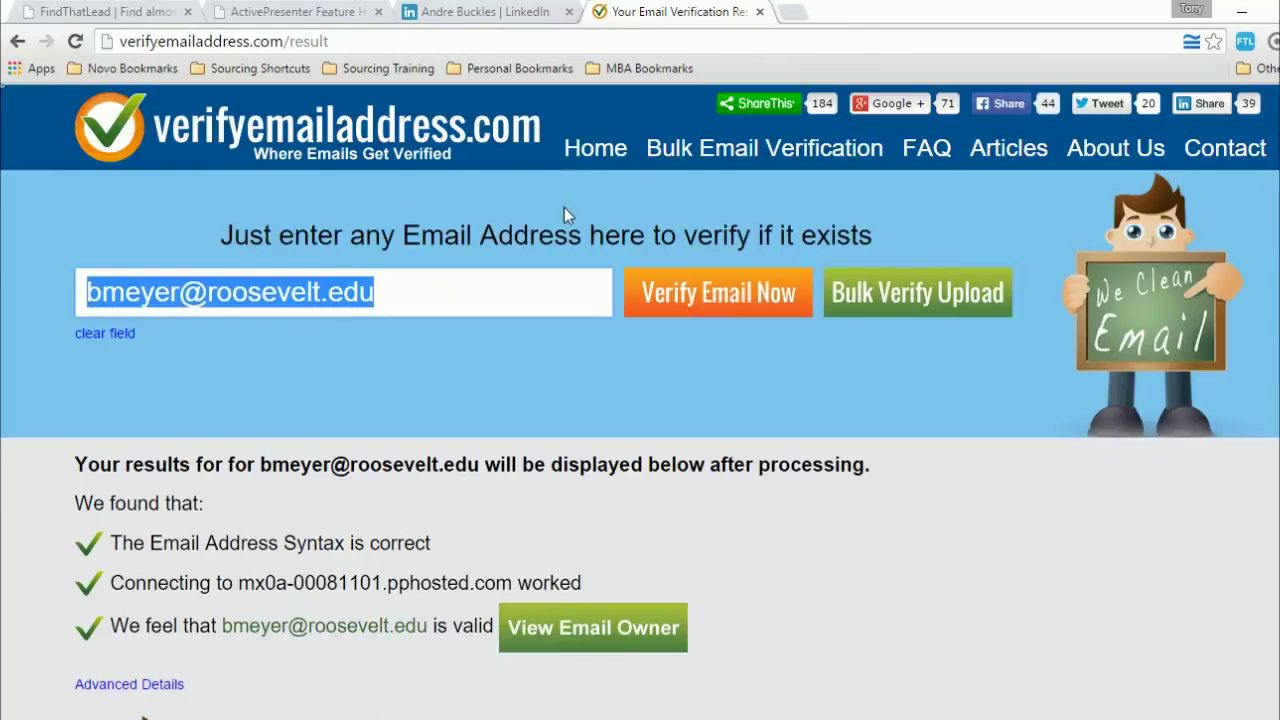
key(ctrl+v)
click(752, 295)
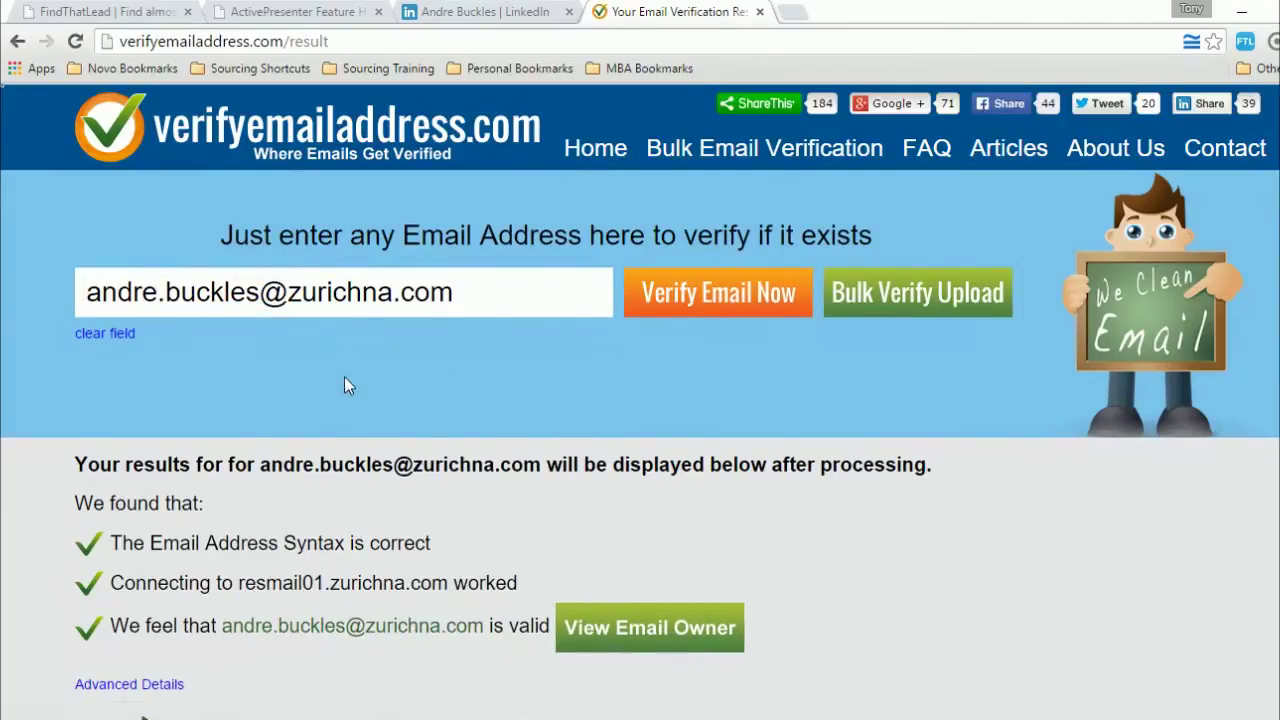
click(470, 11)
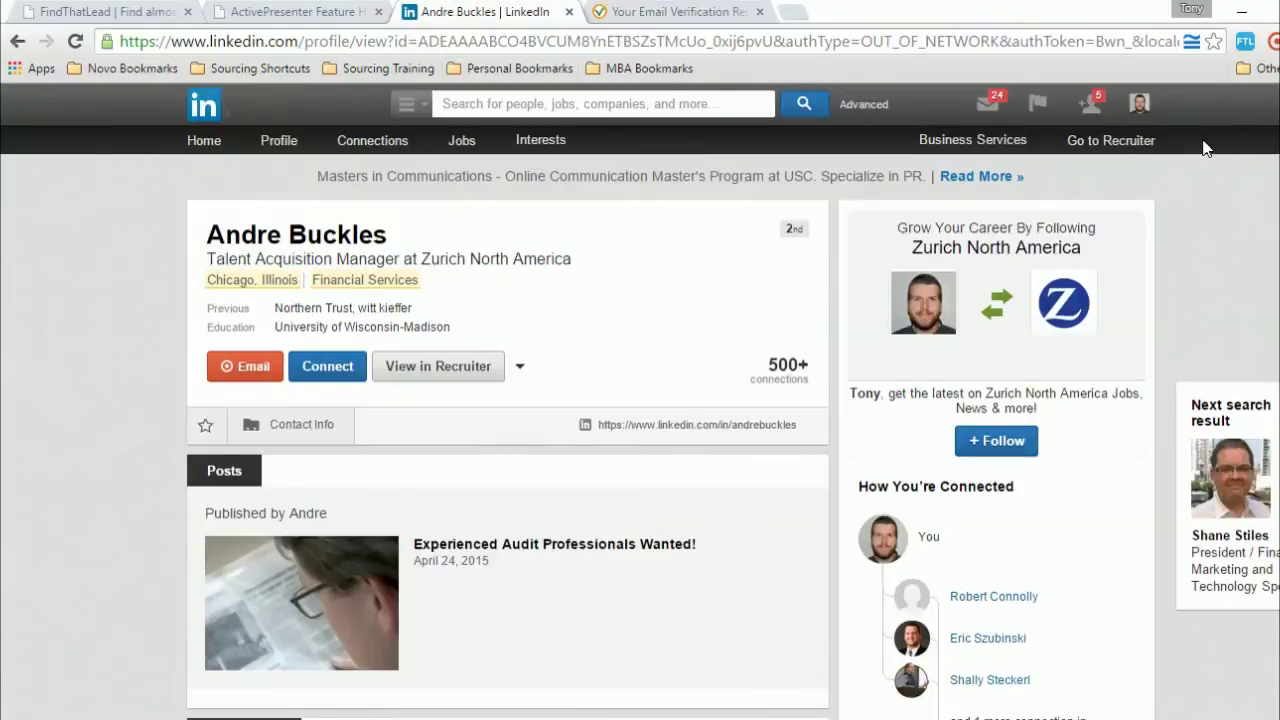